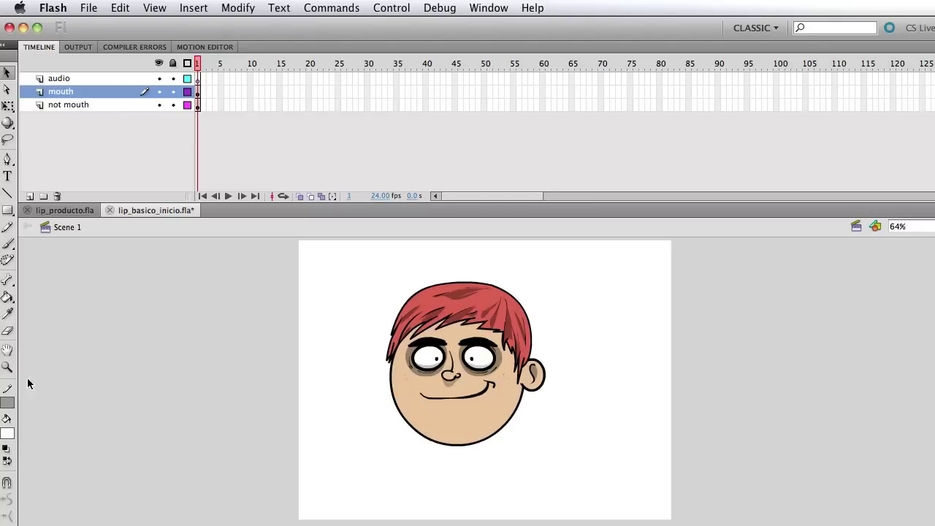
- Pick the Zoom tool briefly, then return to the Selection tool
click(7, 367)
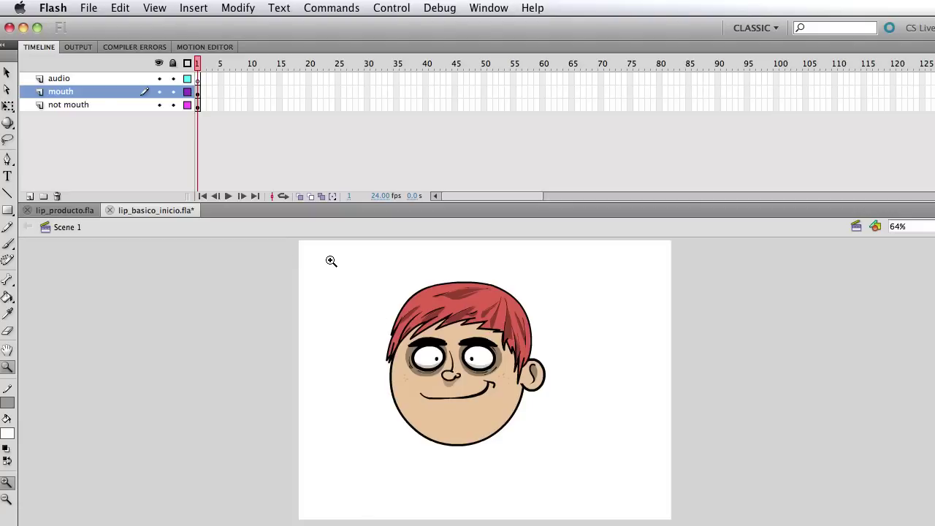
click(7, 71)
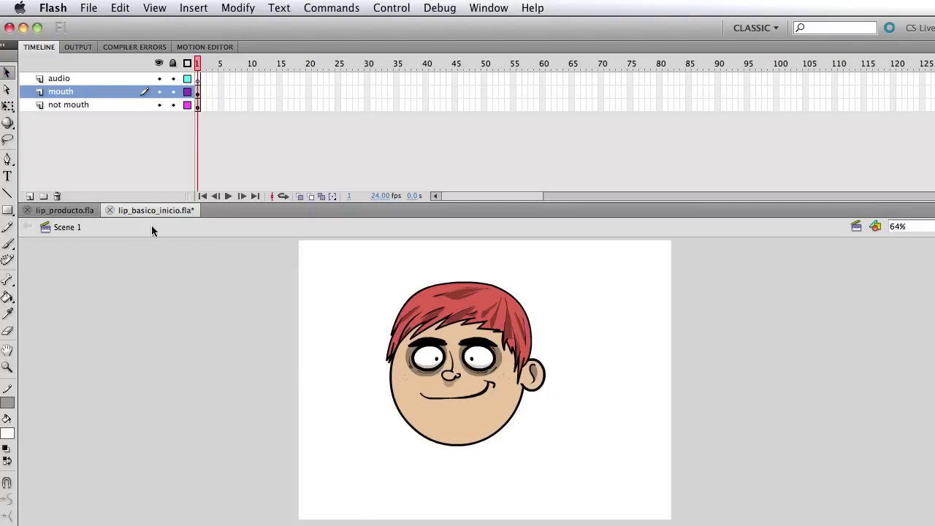
- Select the not mouth layer's parts, then inspect the hair, ear and eye individually
click(86, 104)
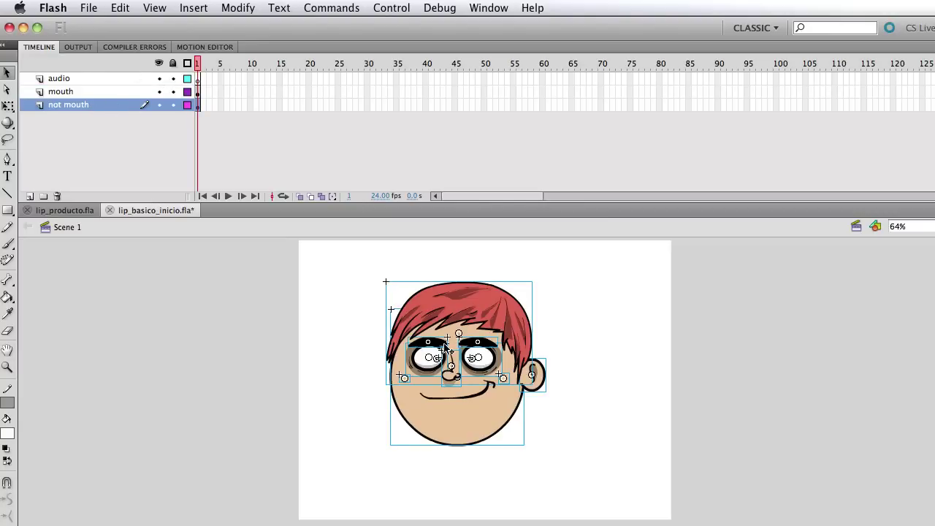
click(362, 423)
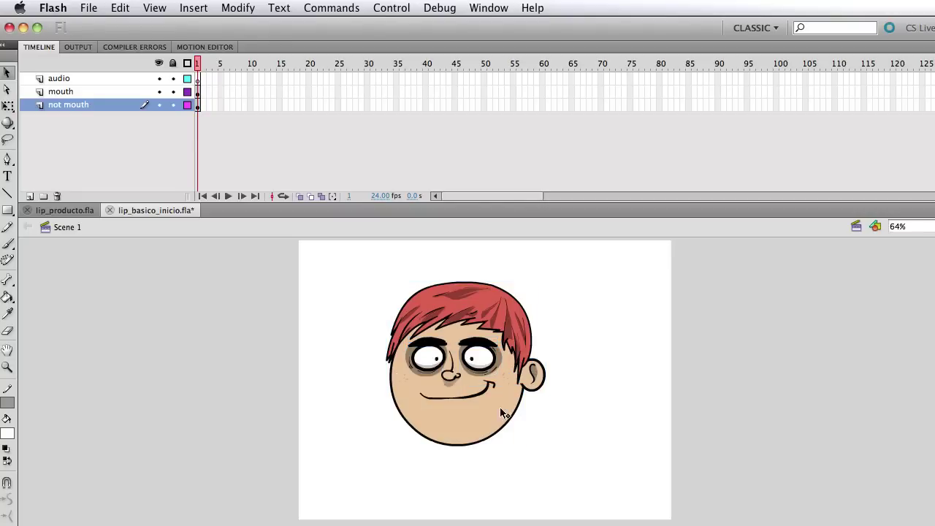
click(497, 298)
click(595, 402)
click(482, 355)
key(super+shift+a)
- Lock the not mouth layer and confirm a marquee over the face picks up only the mouth
click(173, 105)
drag(546, 390, 483, 331)
key(super+shift+a)
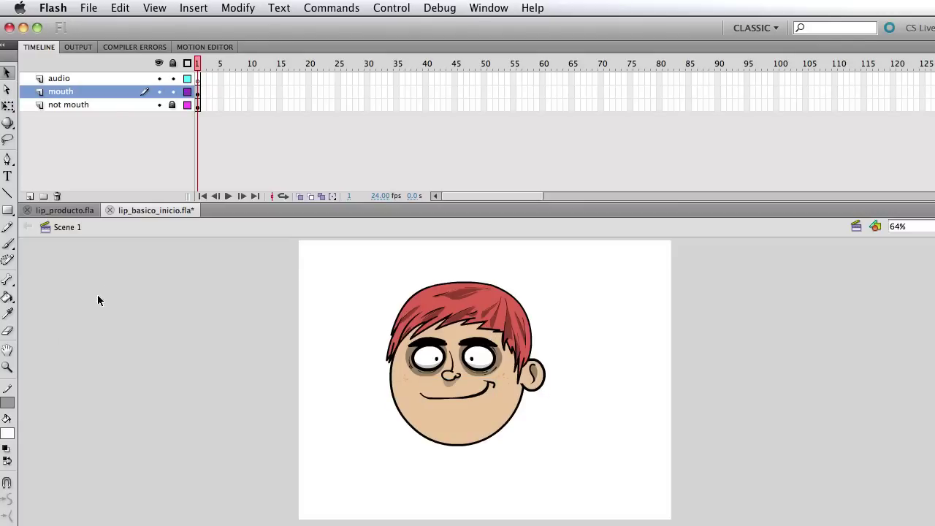
- Zoom in with a Zoom-tool marquee around the character's face
click(6, 371)
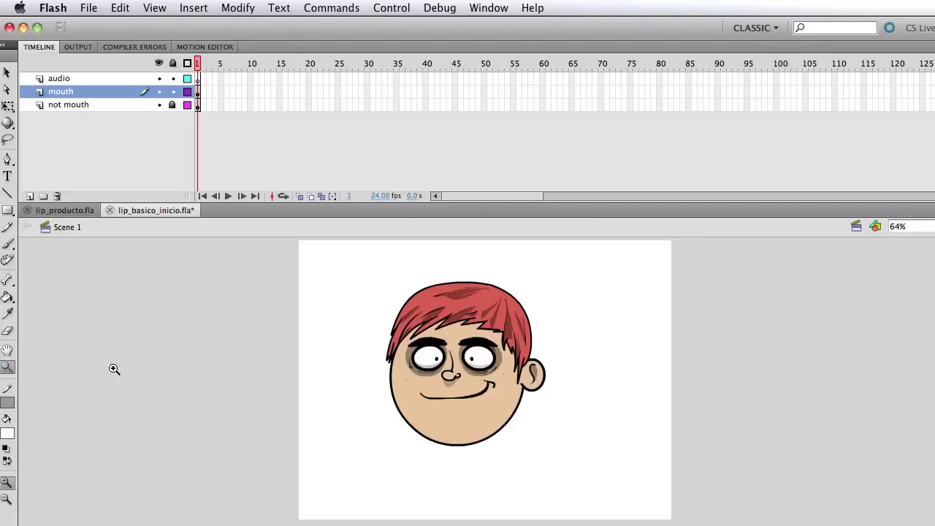
drag(351, 268, 632, 441)
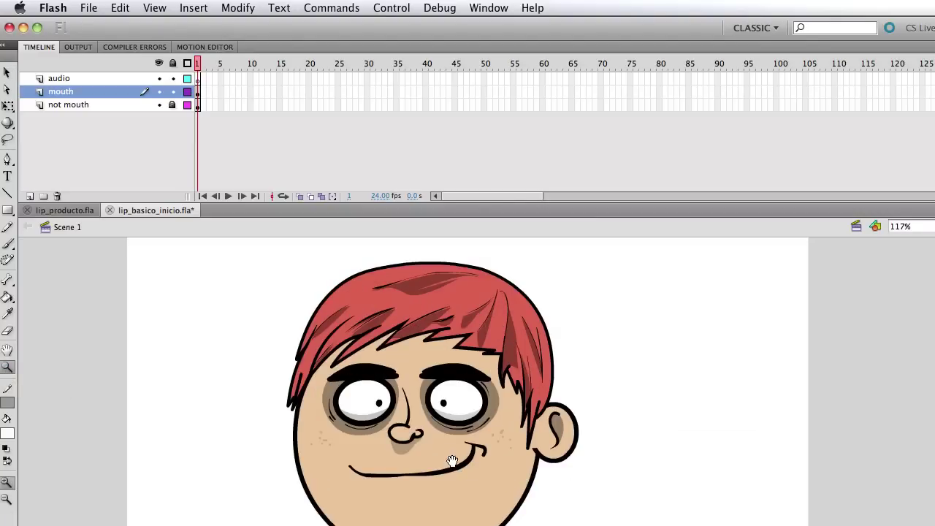
scroll(448, 410, down, 3)
- Select and nudge the mouth graphic, then check the audio and mouth layers' contents
key(v)
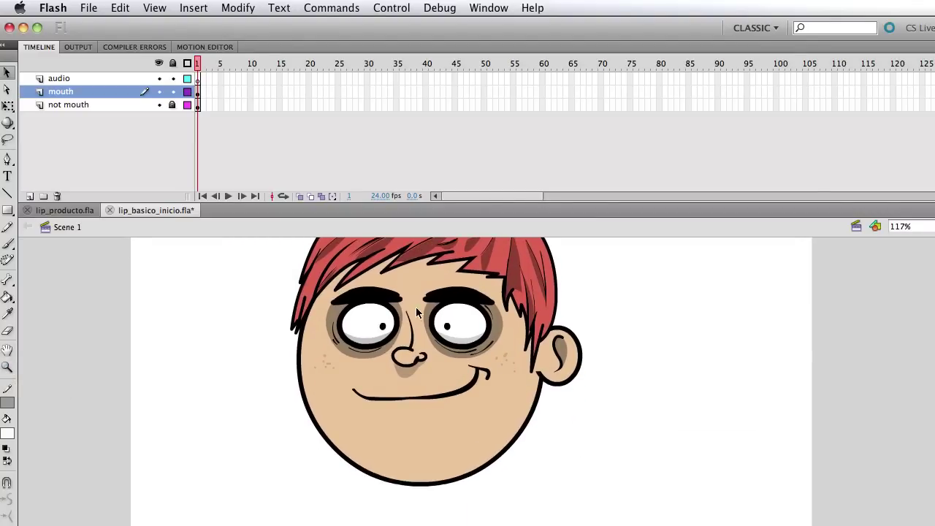
click(87, 97)
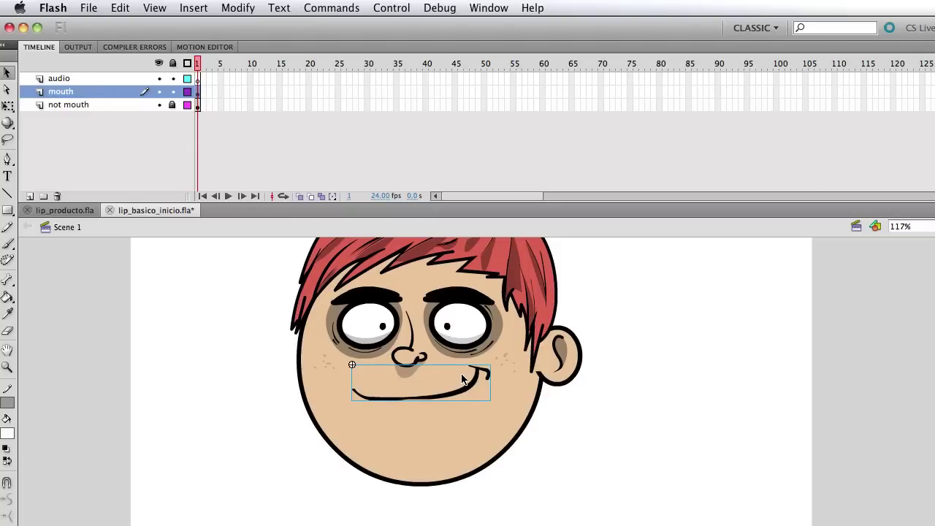
mouse_move(467, 393)
mouse_down()
mouse_move(476, 371)
mouse_move(474, 392)
mouse_up()
click(88, 79)
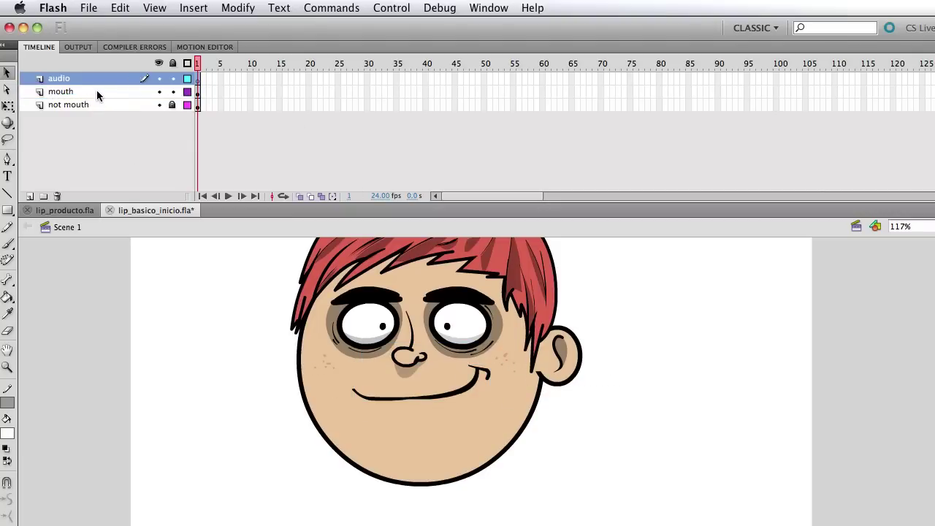
click(96, 92)
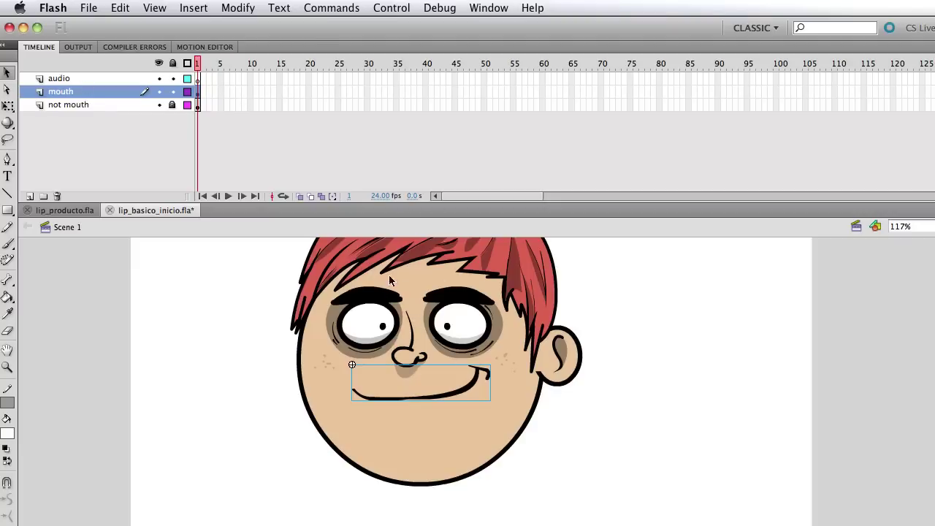
- Confirm the 24 fps frame rate and bring up the Properties panel for the mouth instance
click(380, 196)
key(Return)
key(super+F3)
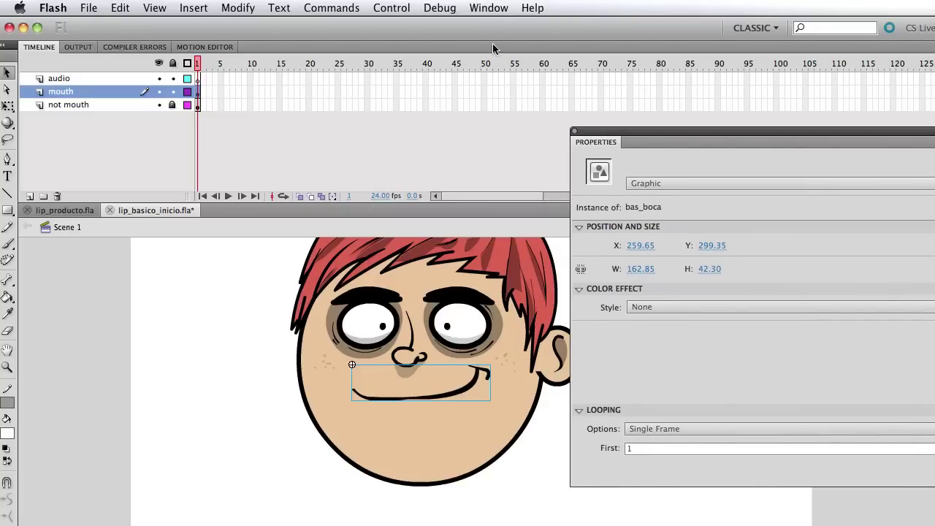
click(490, 10)
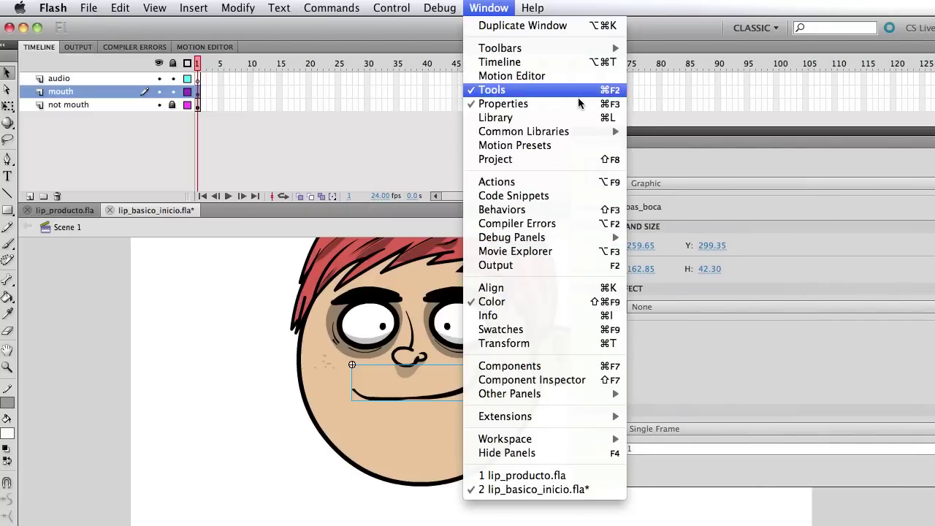
click(579, 104)
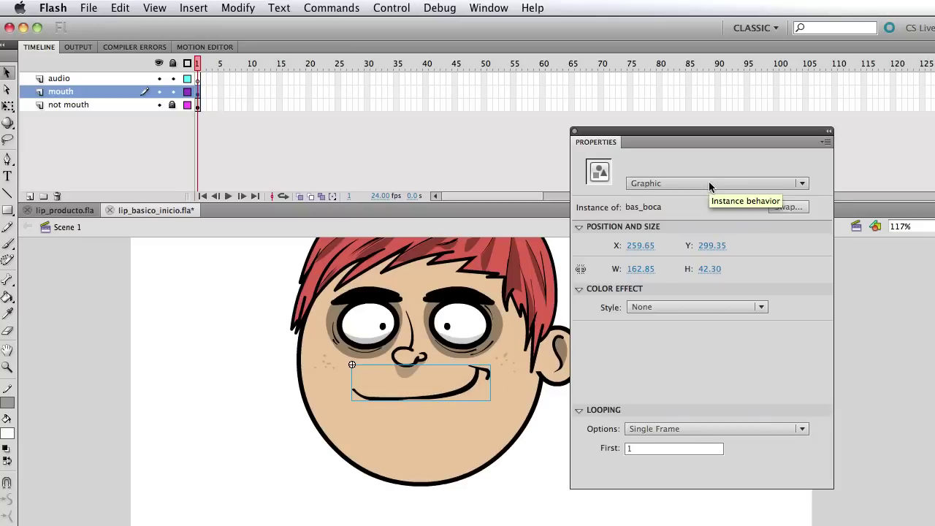
- Switch the mouth instance behavior to Movie Clip and back to Graphic
click(691, 183)
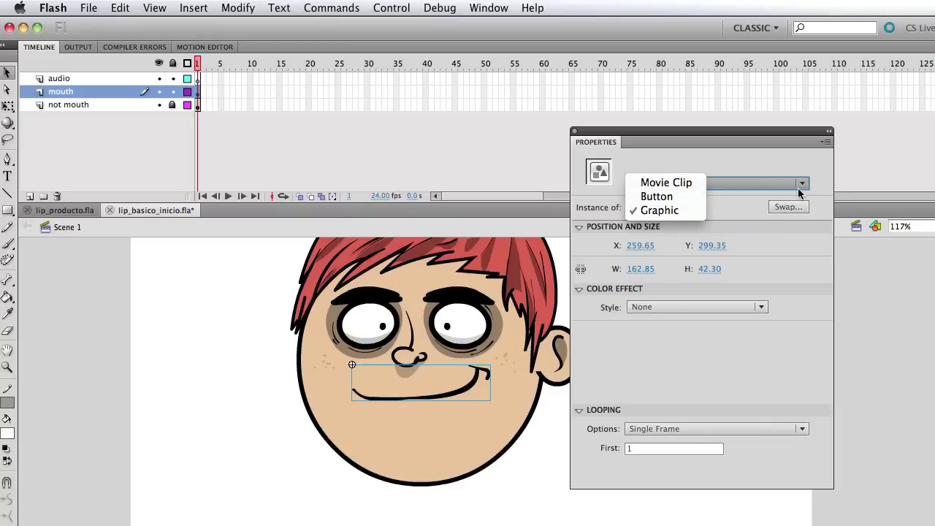
click(666, 183)
click(710, 184)
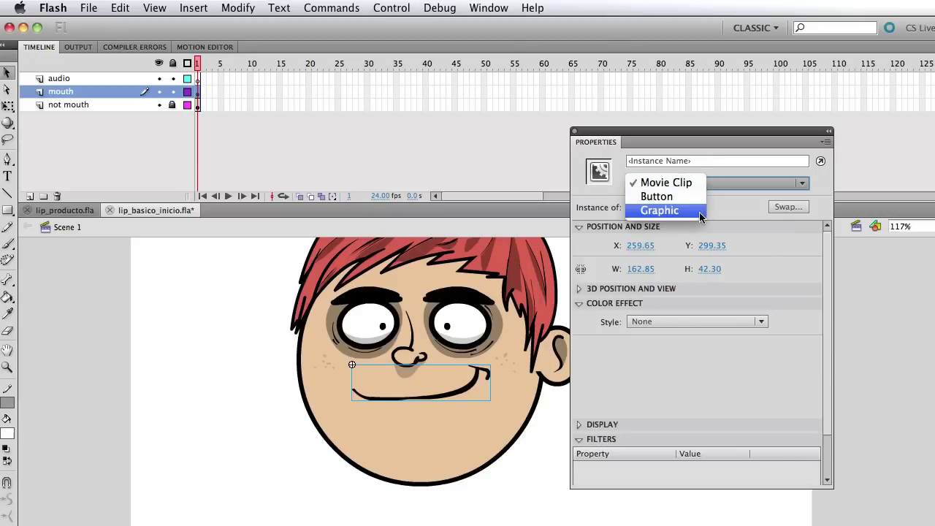
click(660, 210)
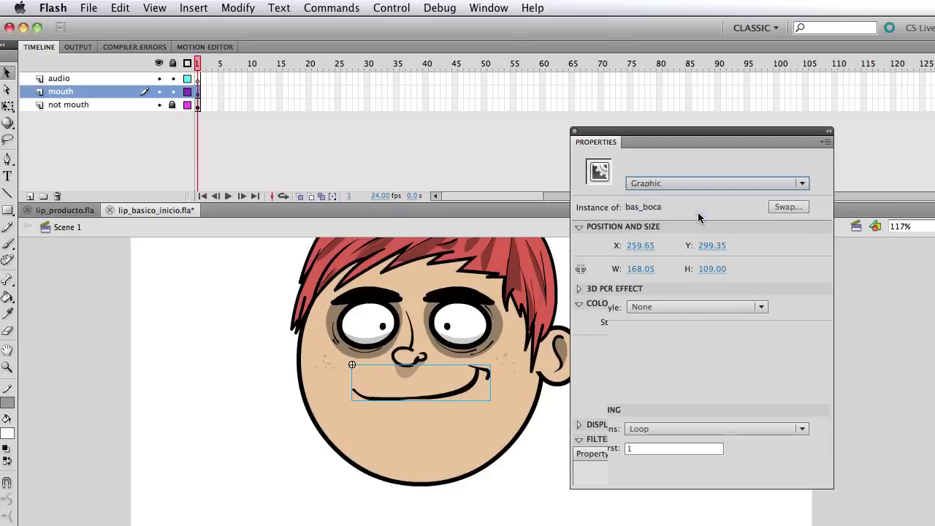
- Open the bas_boca symbol for editing and delete its extra Layer 2
double_click(450, 399)
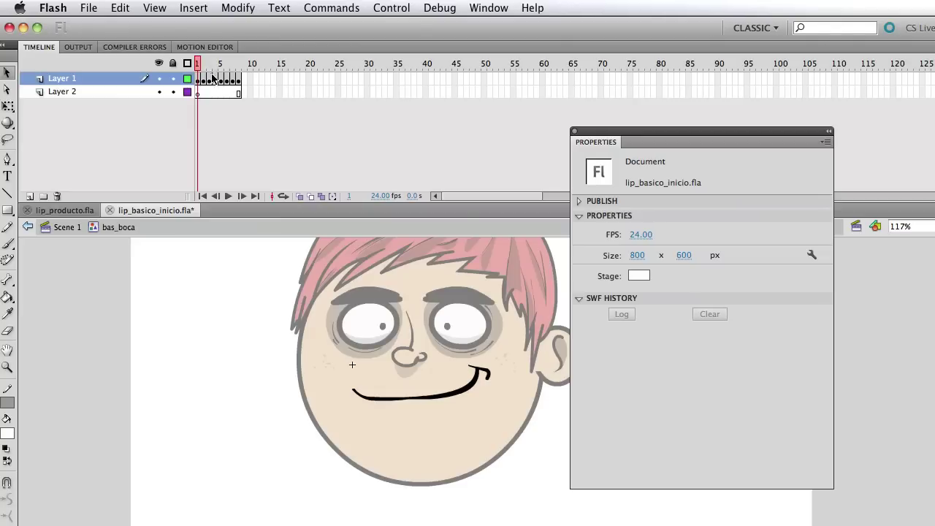
click(88, 91)
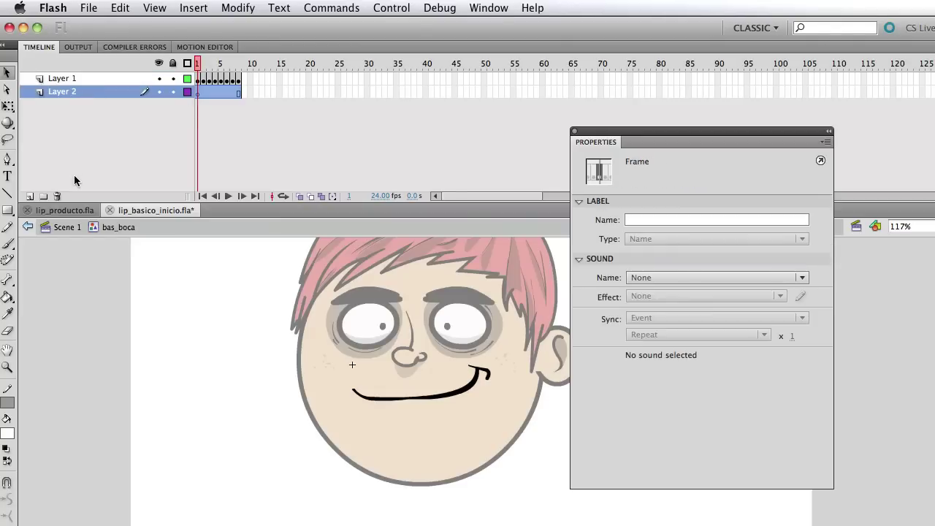
click(57, 196)
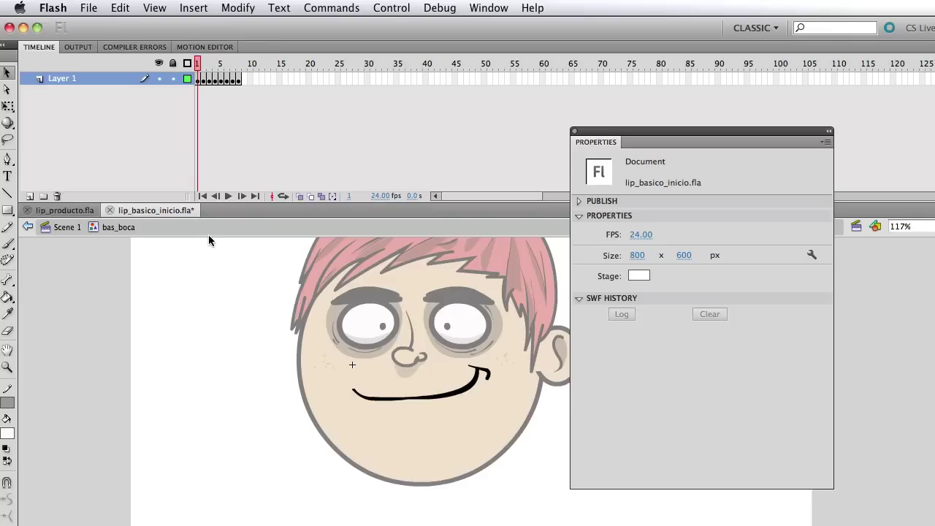
- Play the mouth animation and step forward through its mouth shapes
key(Return)
key(Return)
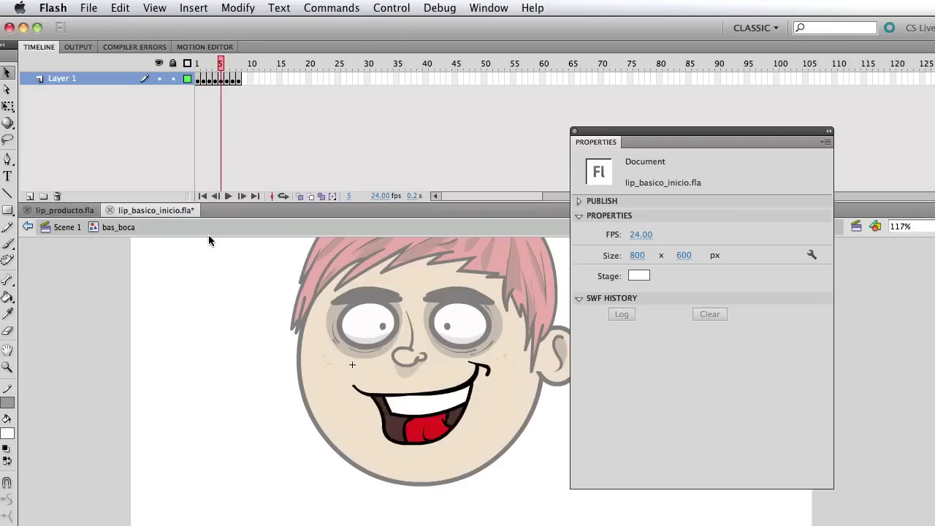
key(Return)
key(Return)
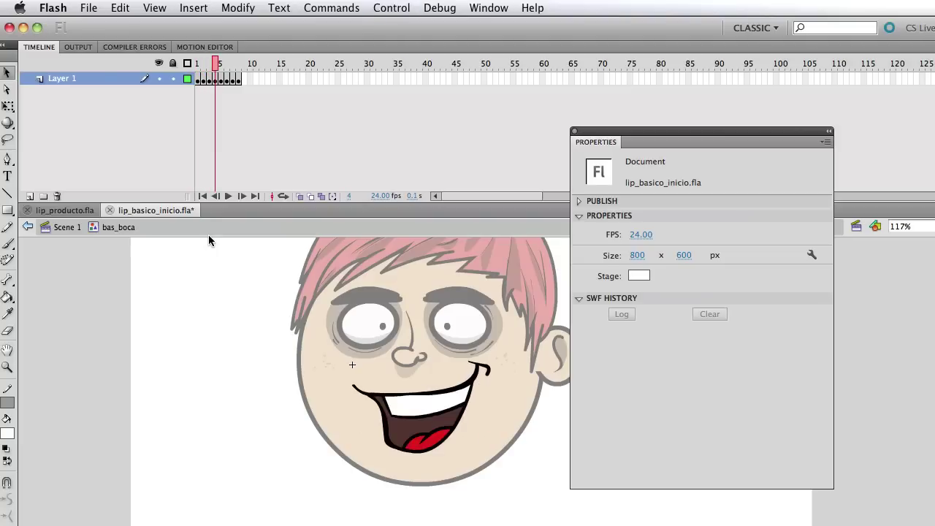
key(period)
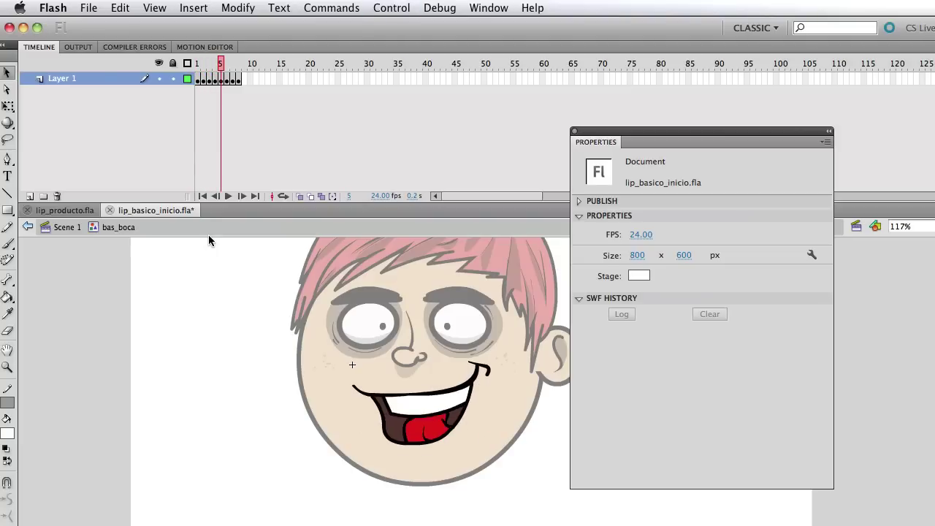
key(period)
key(period)
key(period)
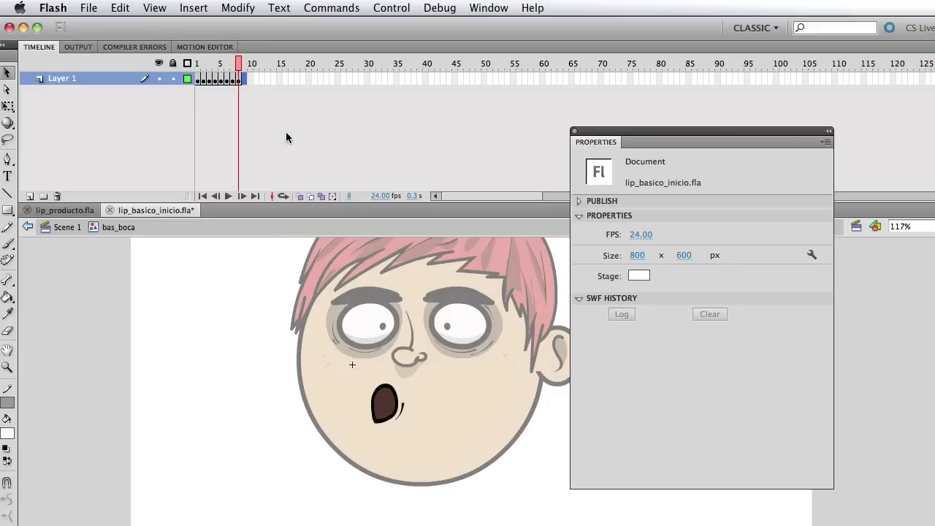
- Remove the frames from frame 9 on, leaving bas_boca with eight mouth-shape frames
right_click(247, 78)
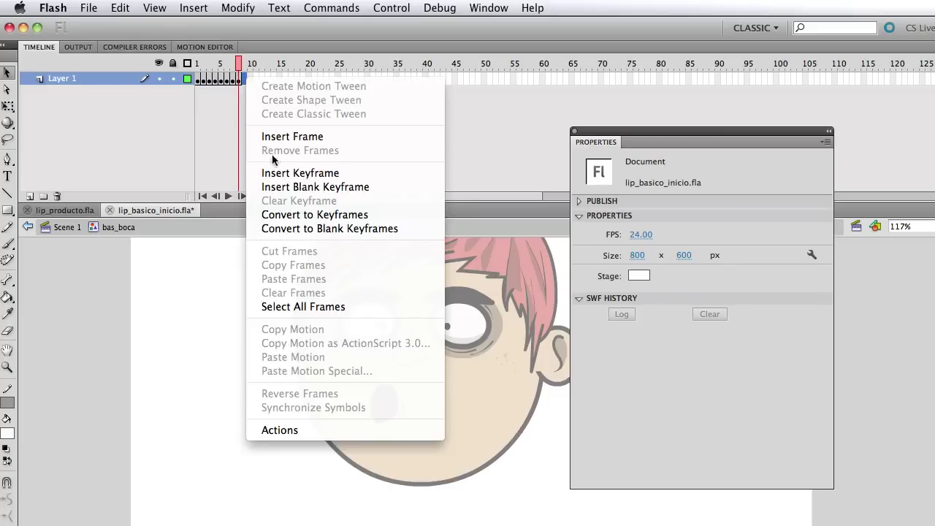
click(334, 174)
click(383, 409)
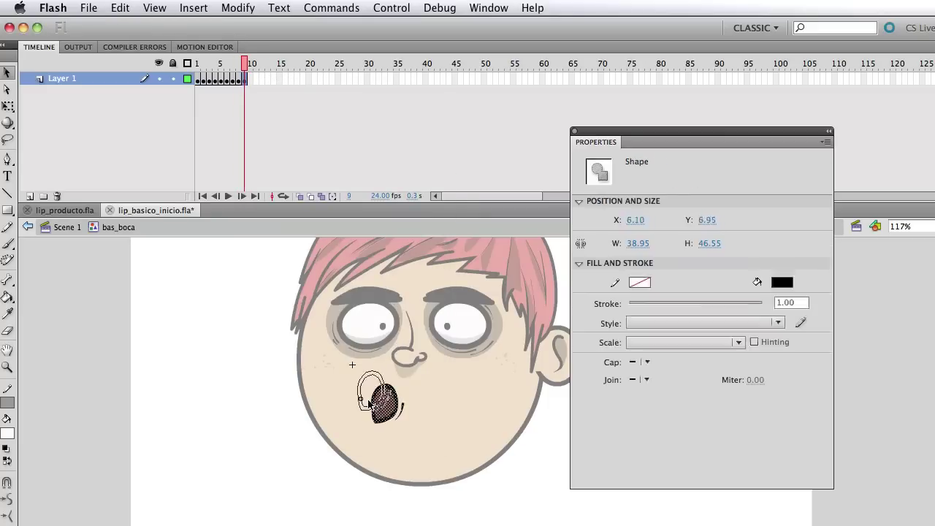
click(417, 380)
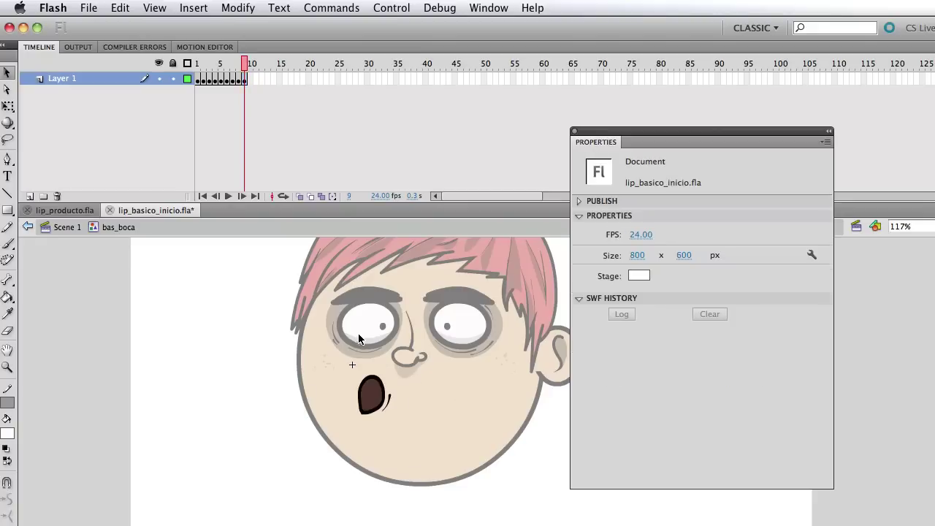
click(244, 80)
right_click(245, 81)
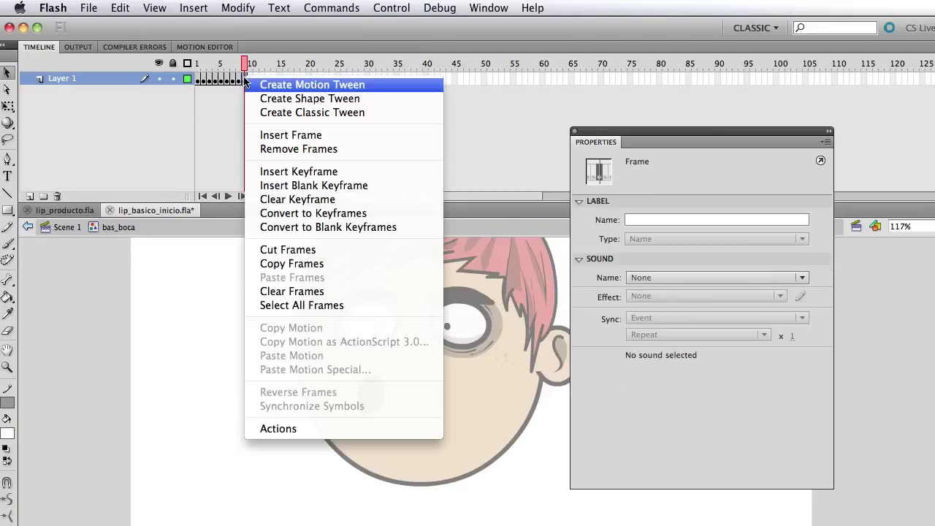
click(287, 149)
- Scrub through the mouth shapes, including the O mouth at frame 8, then return to Scene 1
drag(243, 64, 221, 73)
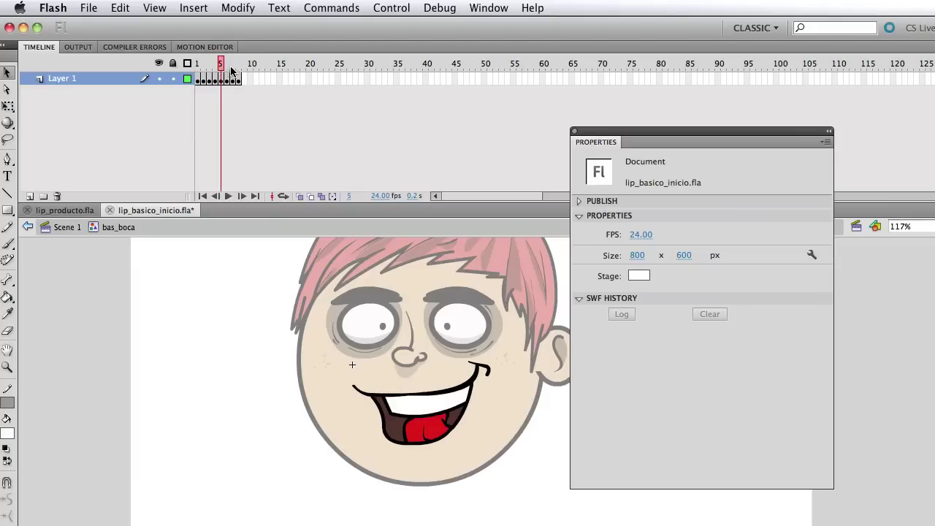
click(238, 65)
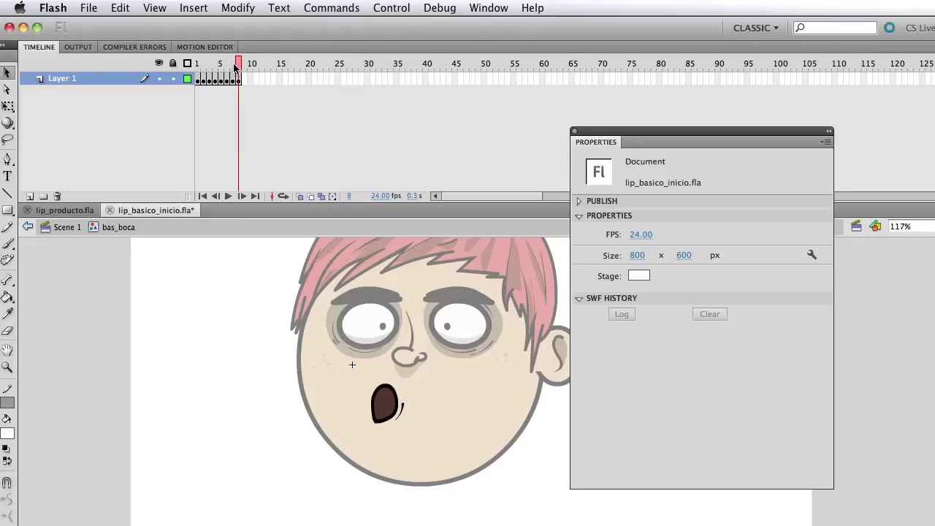
mouse_move(236, 66)
mouse_down()
mouse_move(198, 66)
mouse_move(233, 74)
mouse_up()
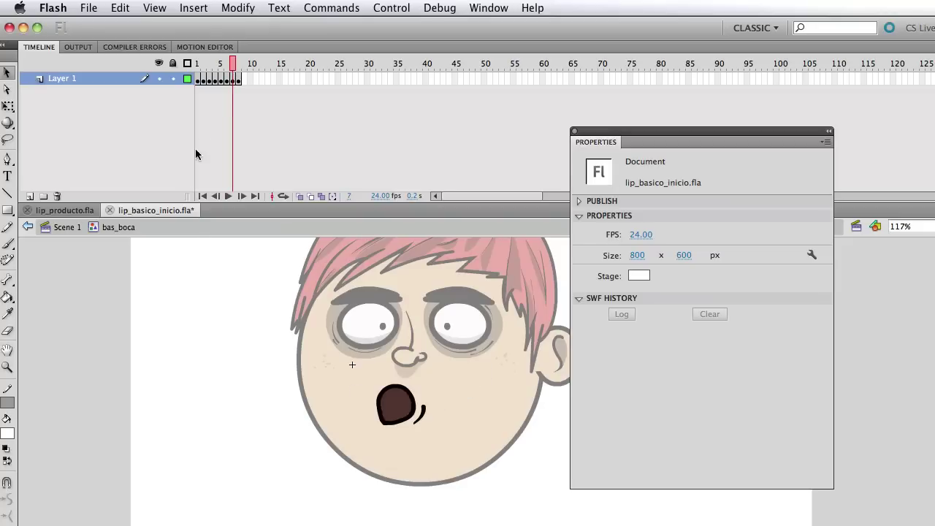
double_click(175, 357)
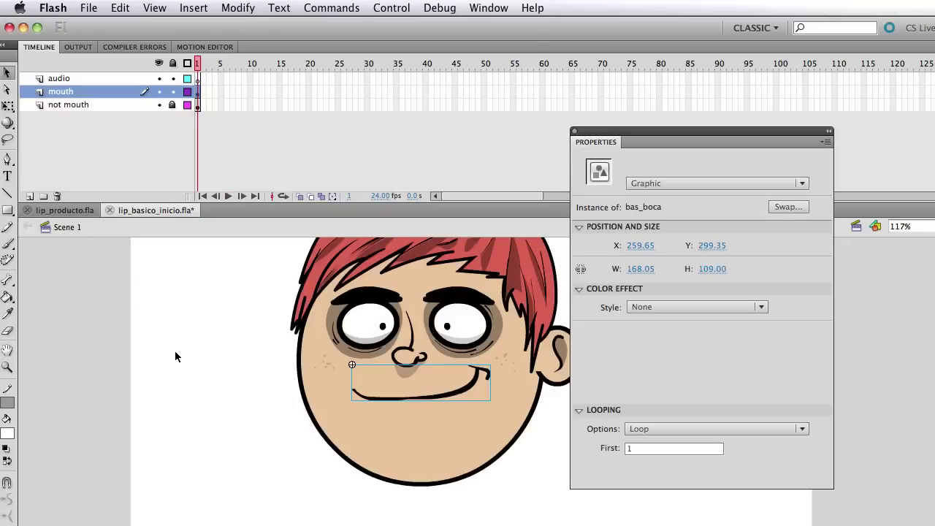
click(203, 377)
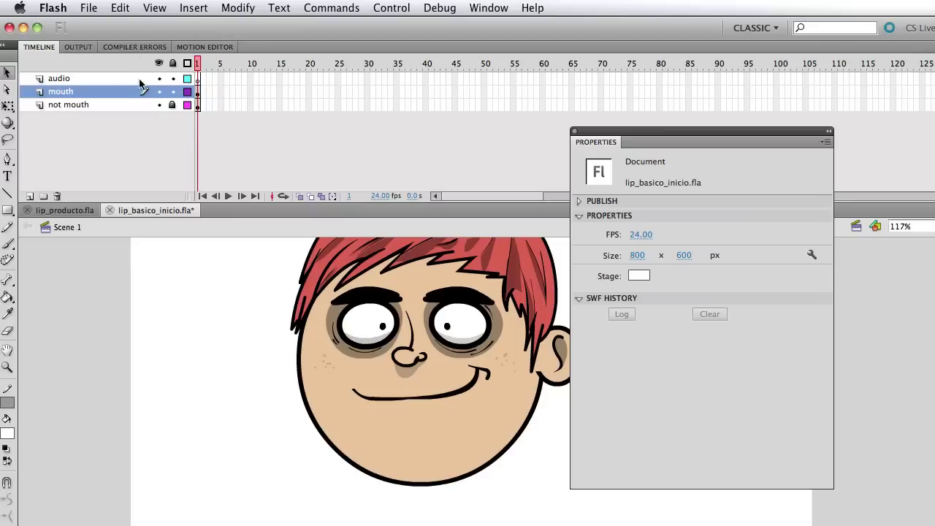
click(87, 8)
mouse_move(157, 213)
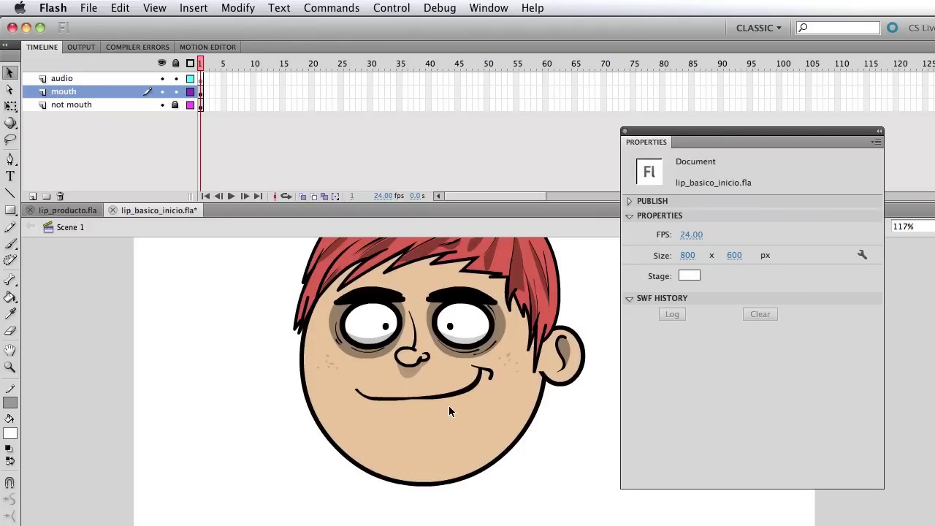
- Open the Library panel and preview the hello.wav sound
click(484, 13)
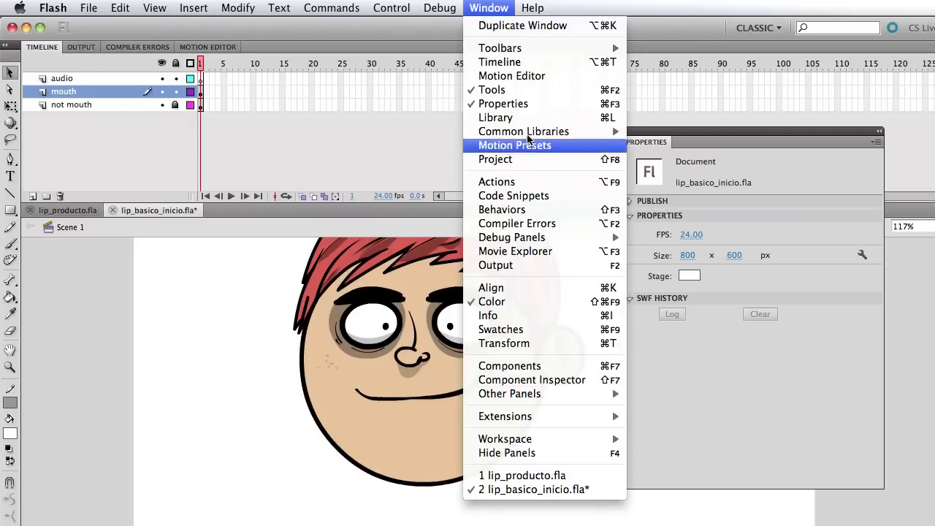
click(496, 117)
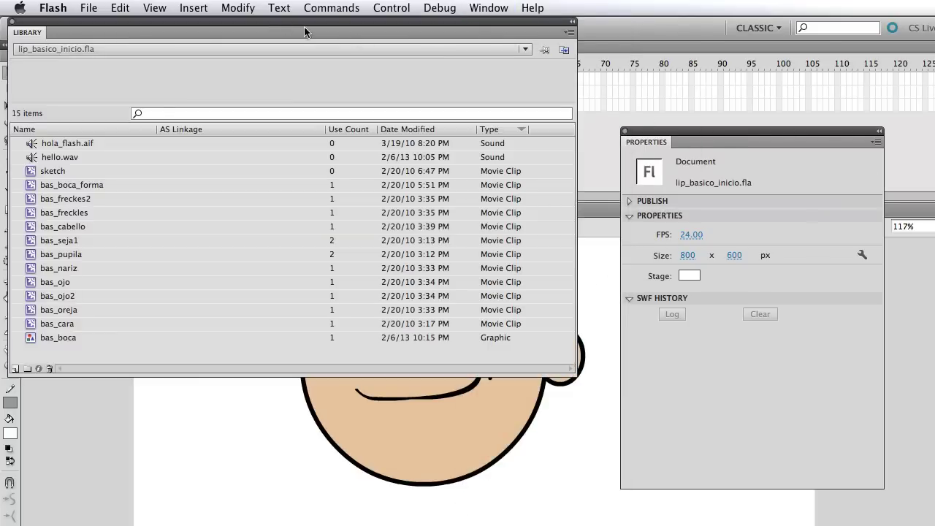
drag(190, 21, 811, 89)
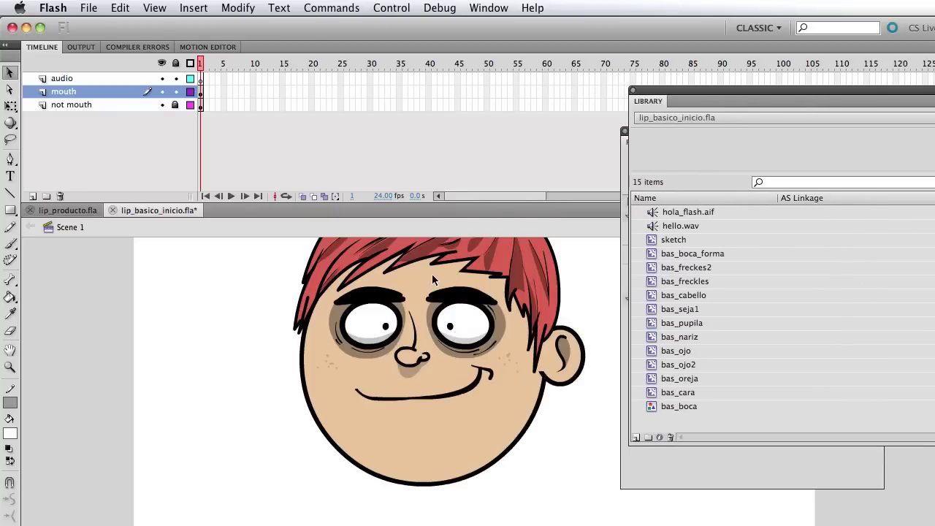
scroll(468, 314, up, 2)
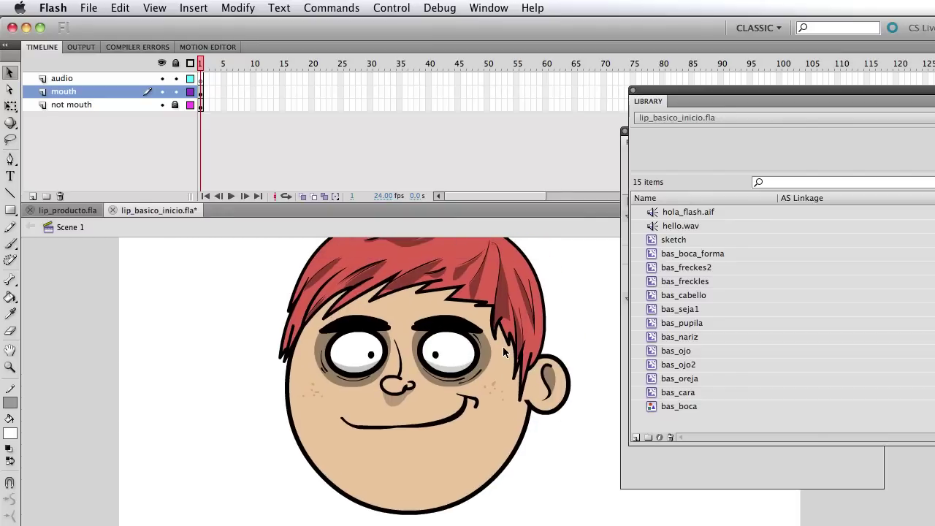
click(684, 216)
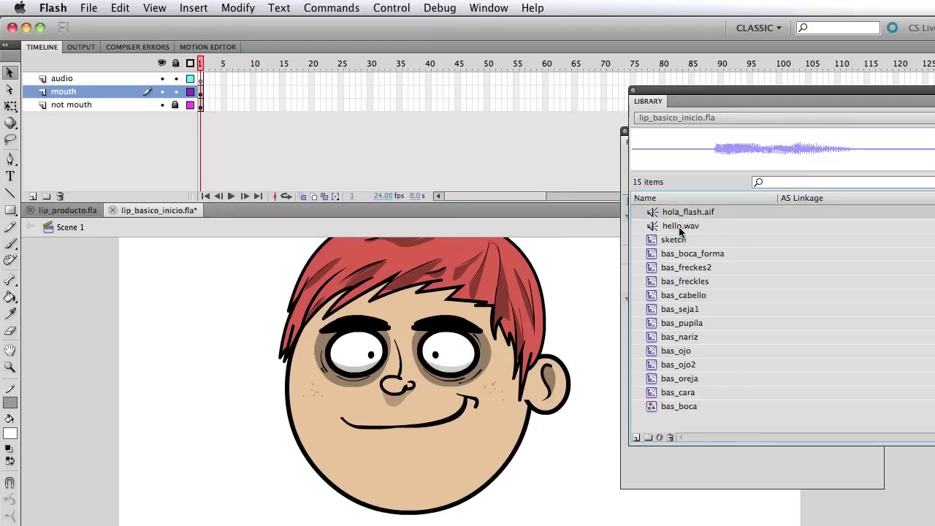
click(679, 226)
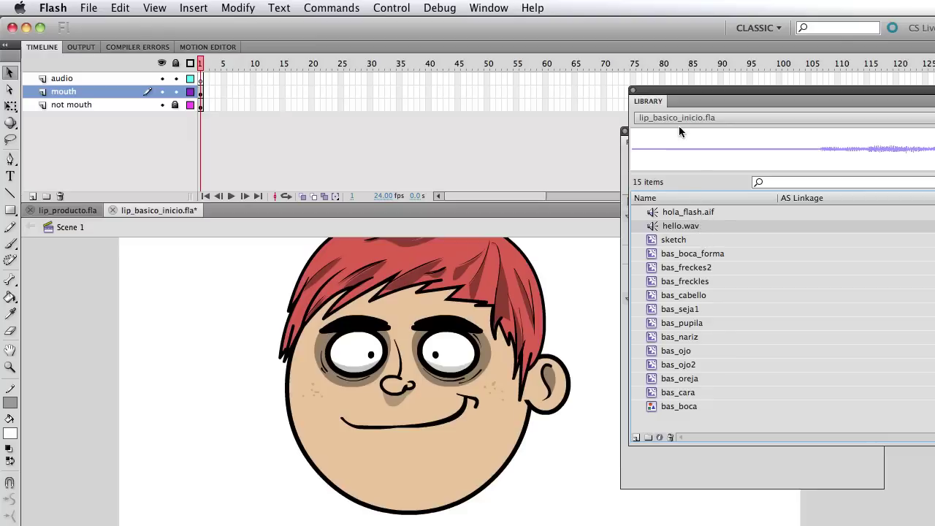
- Drag hello.wav onto the audio layer's first frame and close the Library
drag(674, 90, 684, 89)
click(68, 81)
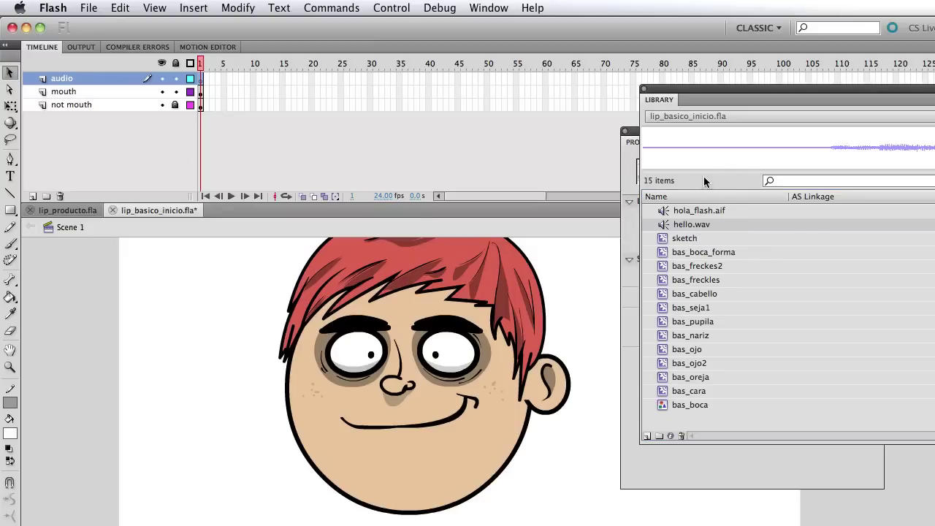
drag(697, 223, 228, 292)
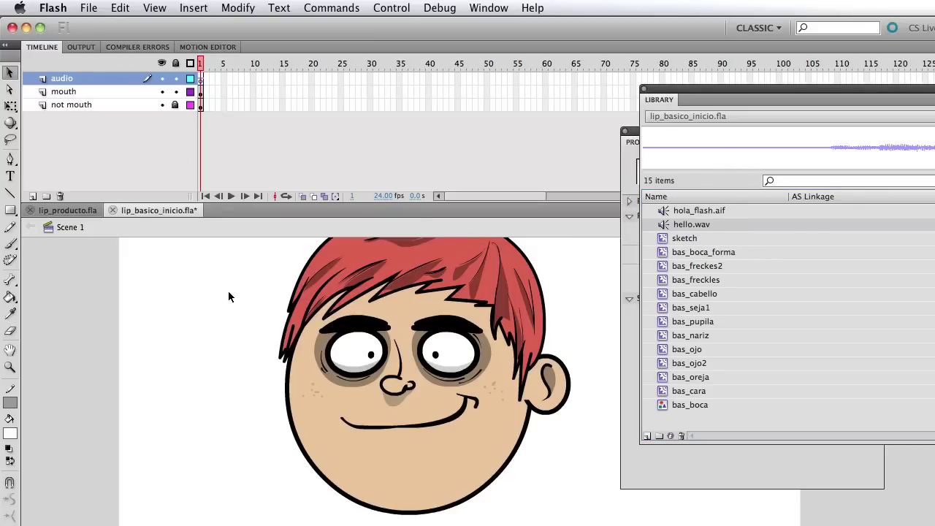
click(644, 89)
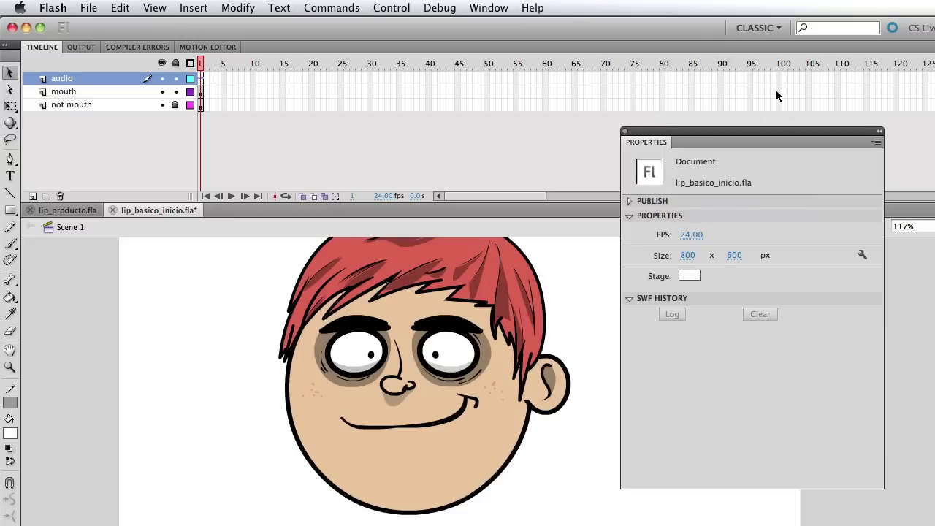
- Insert frames at frame 100 on the audio, mouth and not mouth layers, then scrub to frame 25
drag(780, 107, 781, 108)
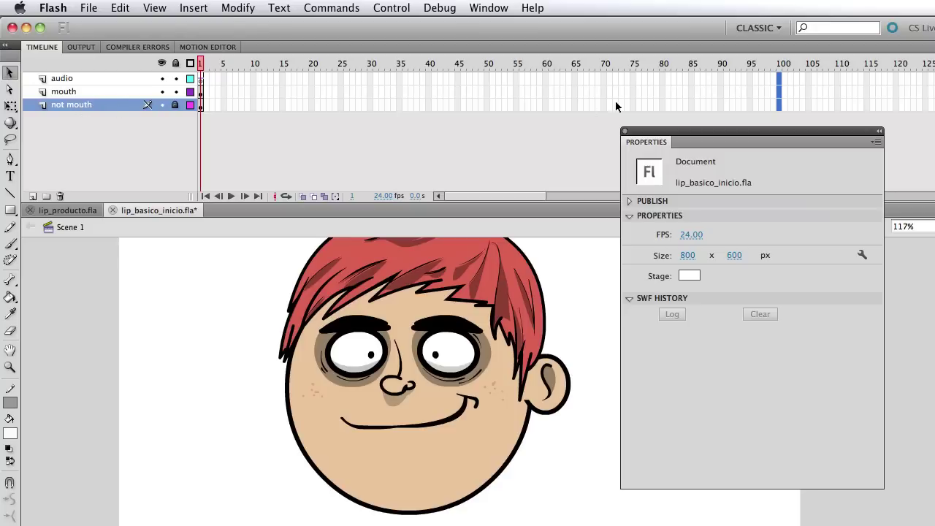
right_click(783, 84)
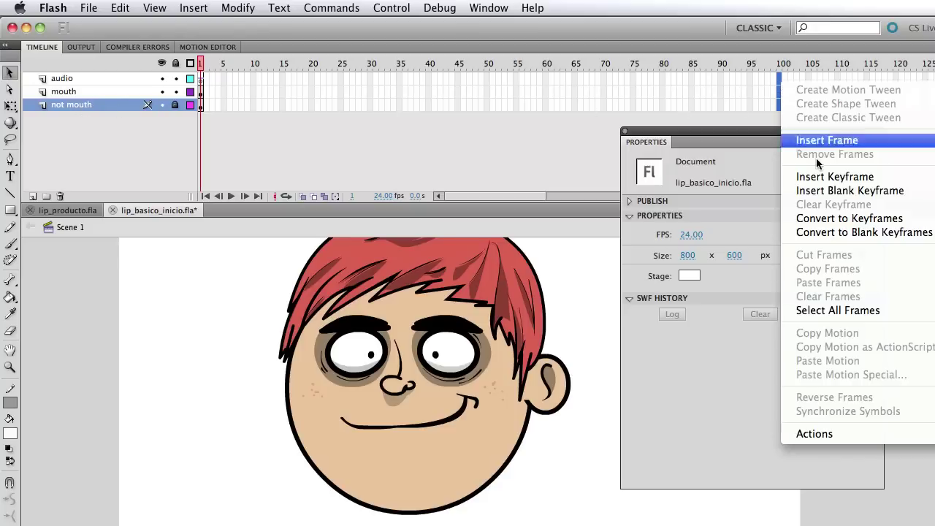
click(818, 138)
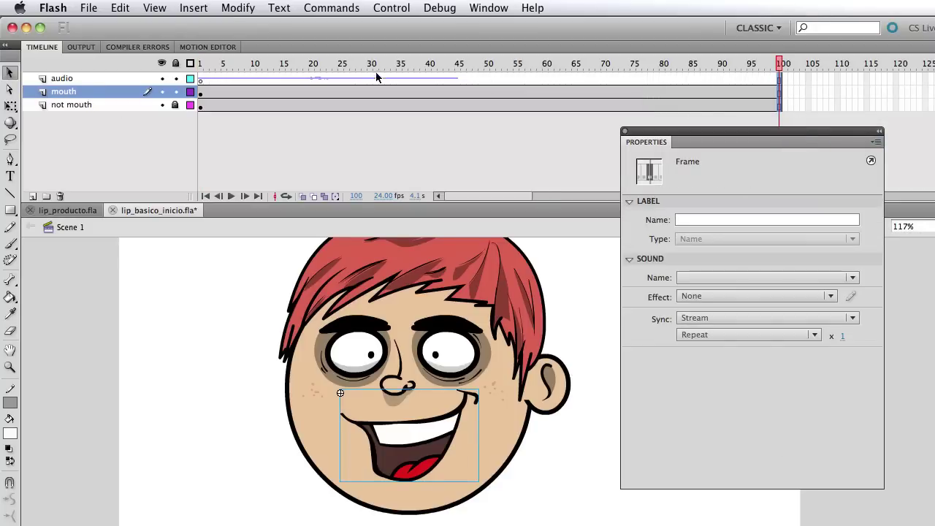
drag(367, 65, 321, 63)
- Confirm hello.wav on audio frame 1 uses Stream sync with Repeat x 1
click(201, 80)
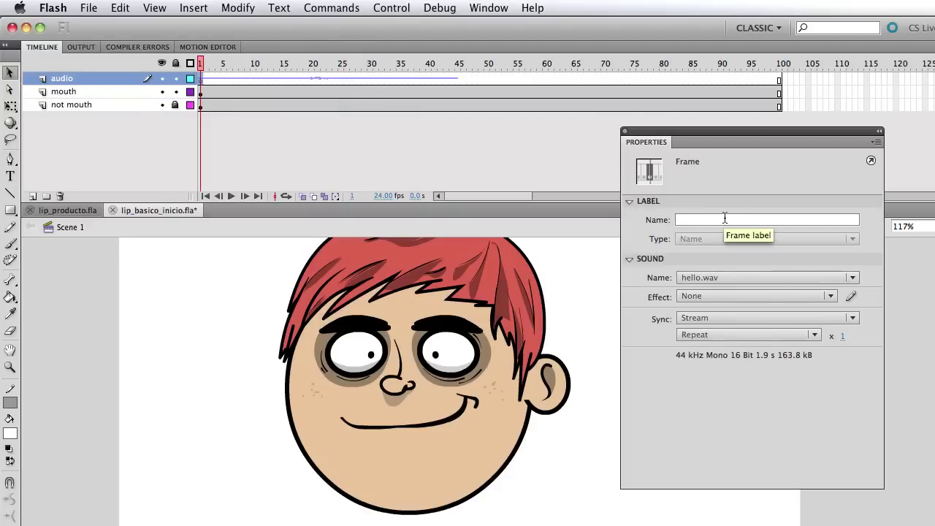
click(722, 318)
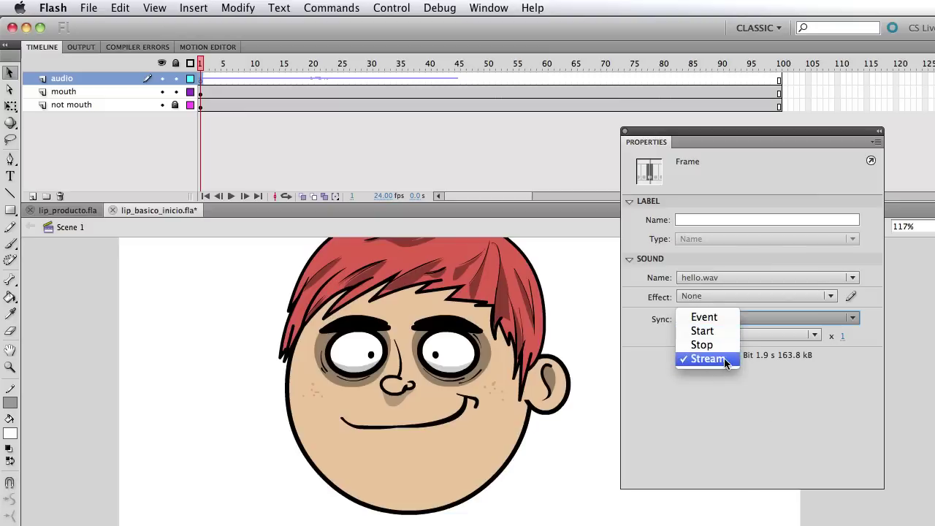
click(714, 361)
click(744, 333)
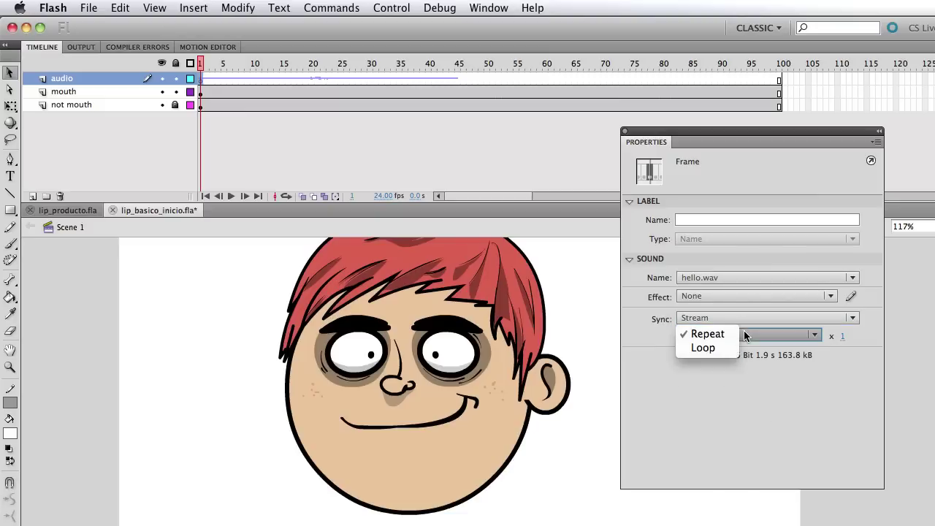
click(837, 340)
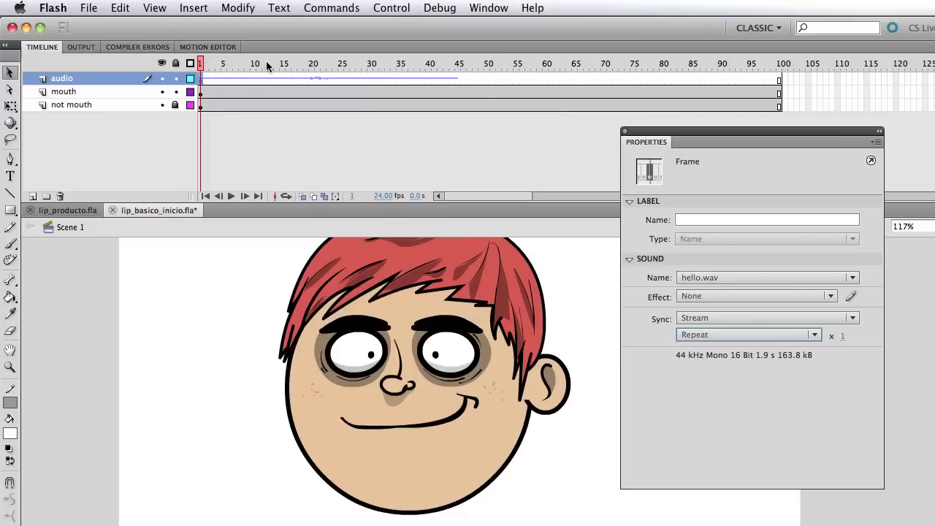
- Scrub and play the lip-sync preview, restarting from frame 8
mouse_move(266, 61)
mouse_down()
mouse_move(342, 65)
mouse_move(258, 69)
mouse_up()
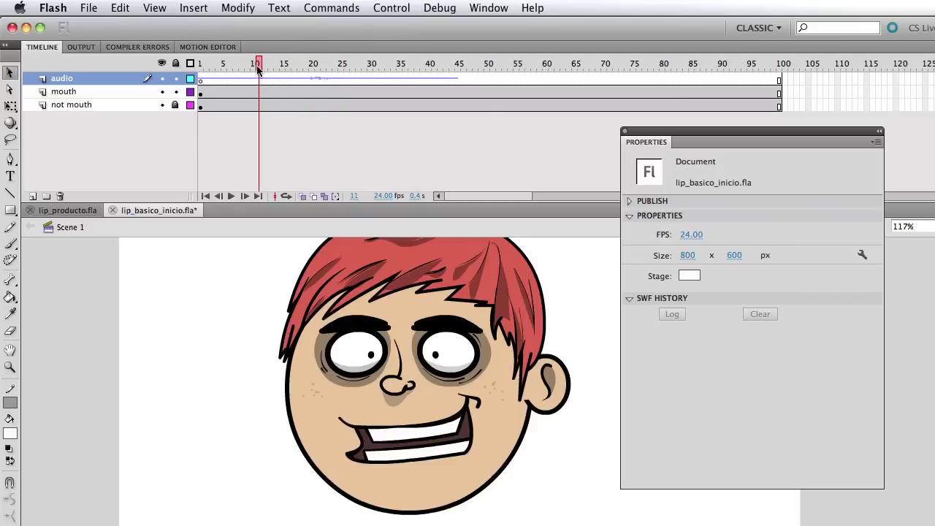
key(Return)
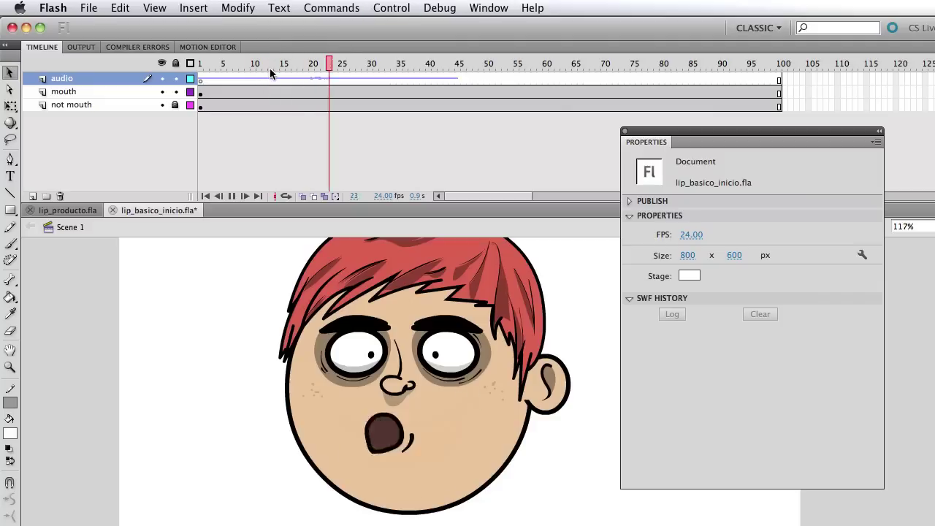
key(Return)
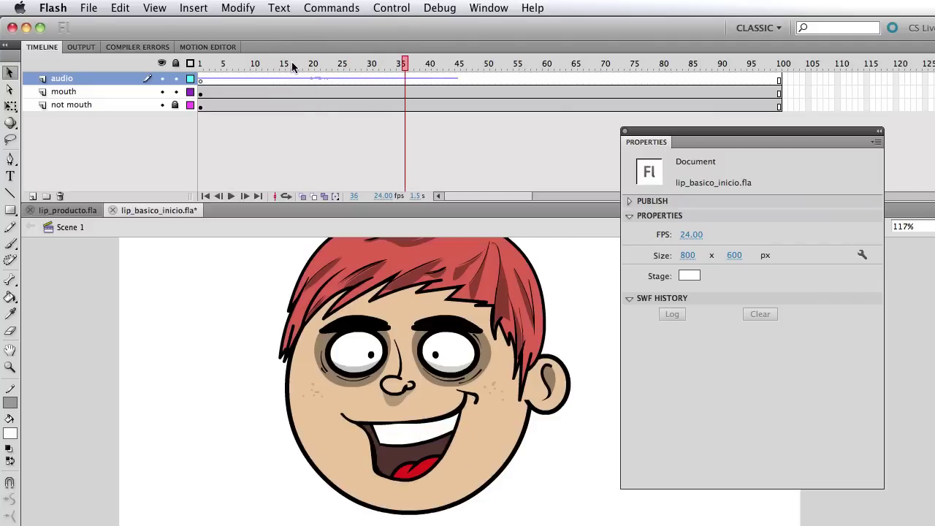
click(240, 64)
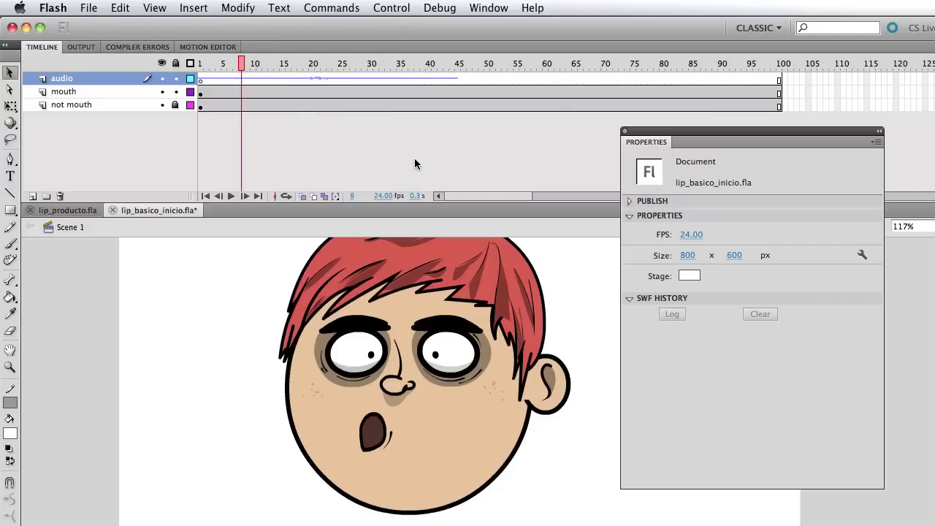
key(Return)
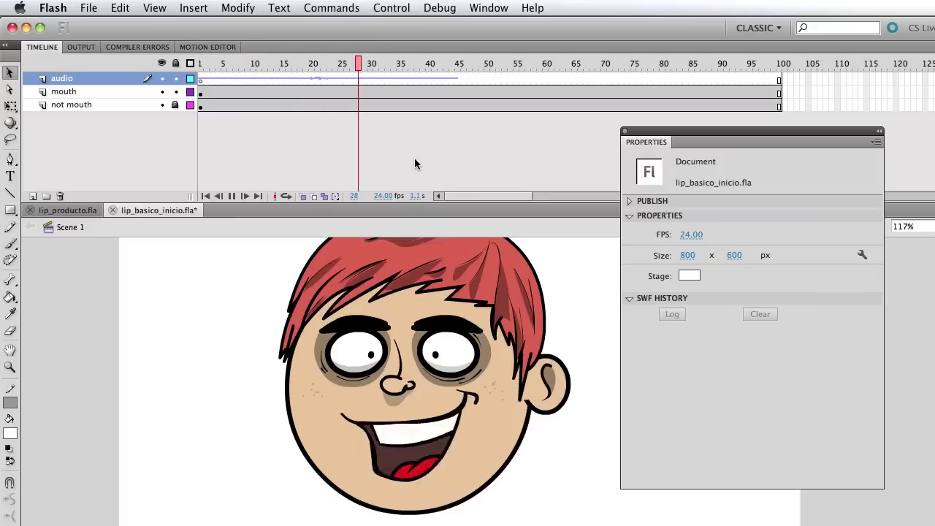
key(Return)
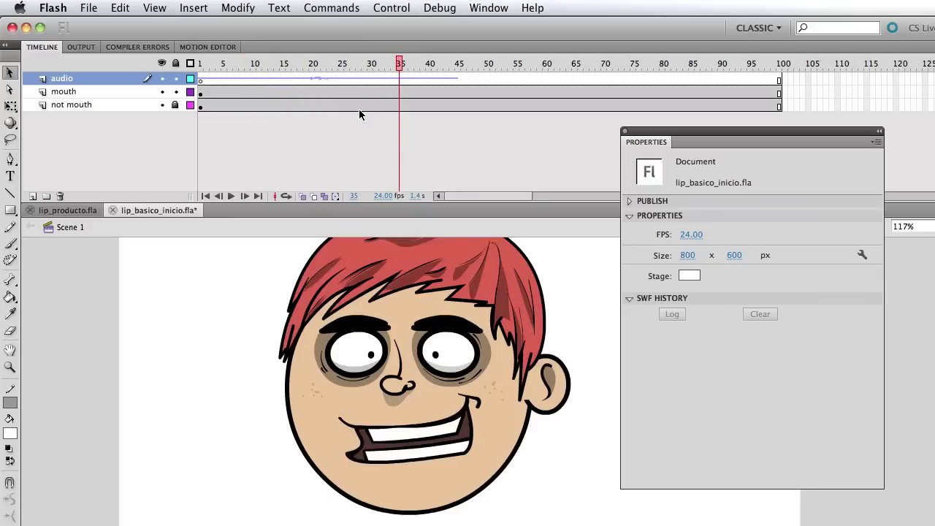
- Check the mouth at frames 7 and 12, then select the mouth instance to show its properties
click(236, 66)
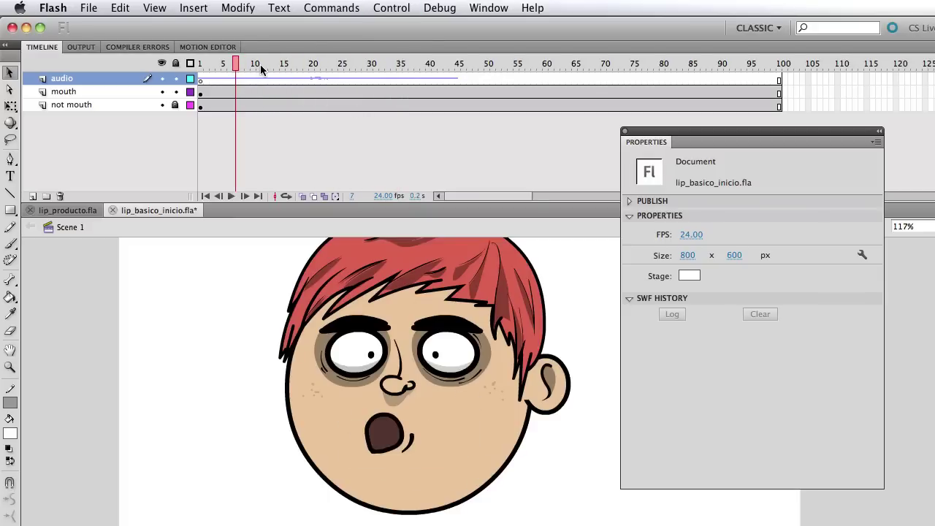
click(266, 64)
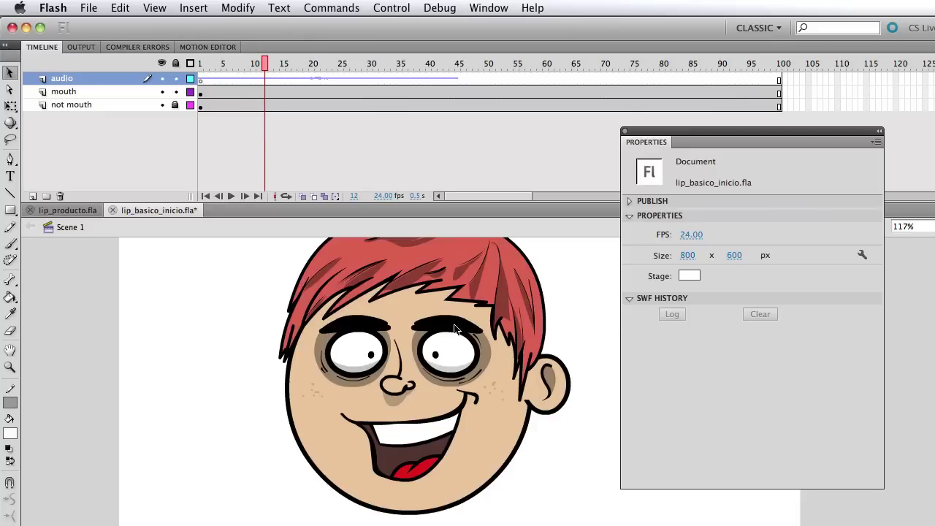
click(419, 398)
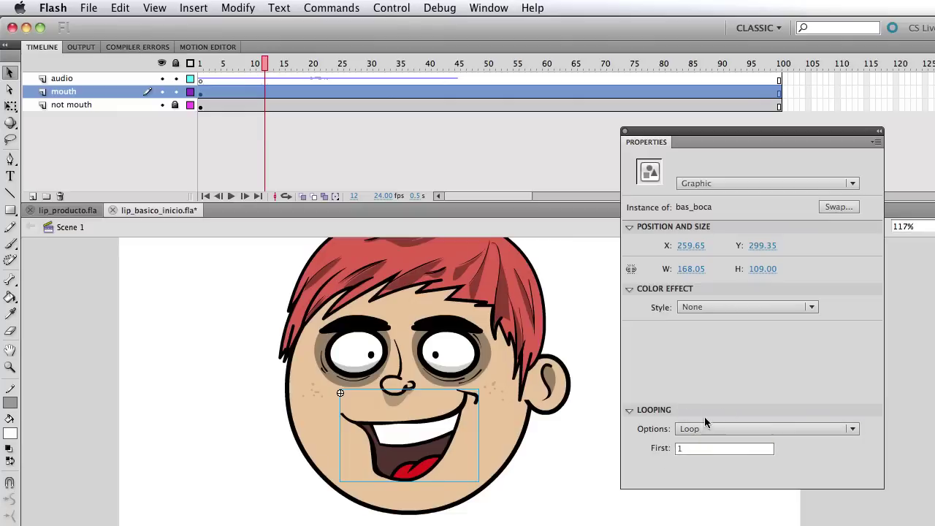
- Check the mouth's Looping options, preview bas_boca's drawings inside the symbol, then return to Scene 1
click(741, 431)
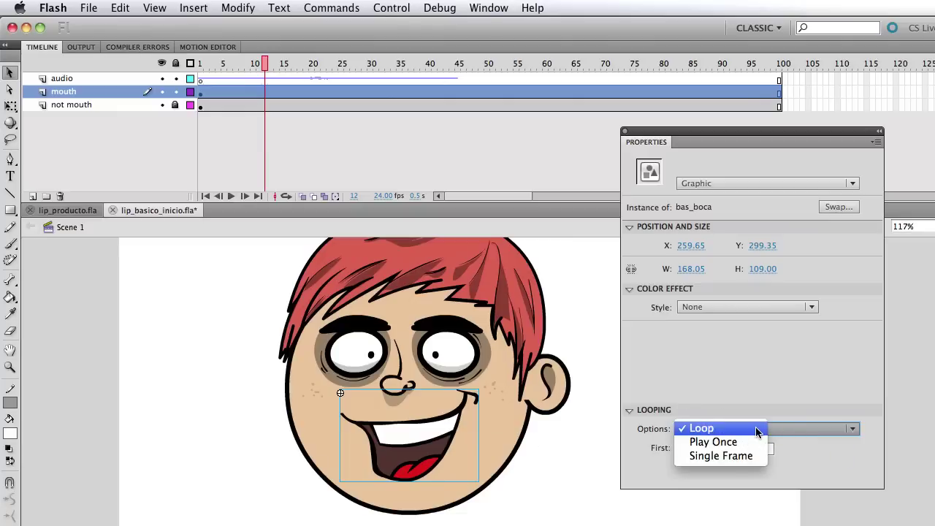
click(795, 448)
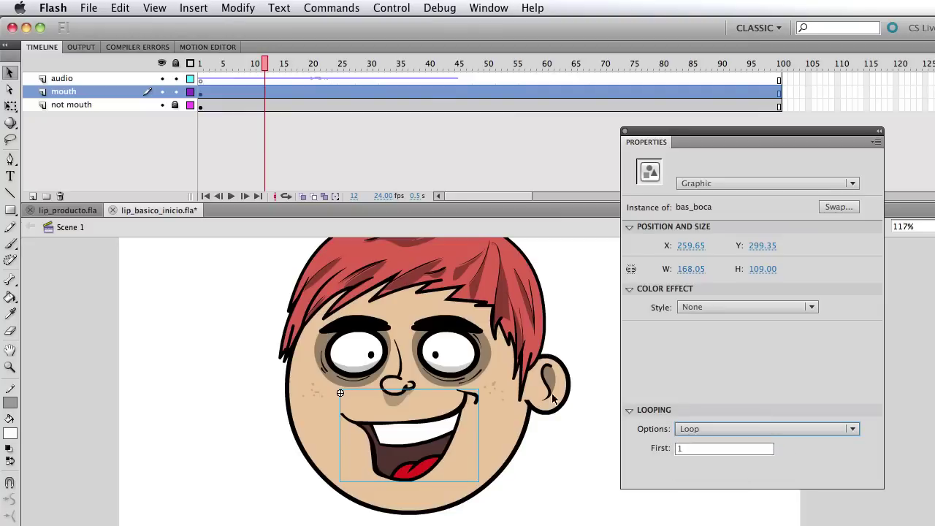
double_click(420, 459)
mouse_move(215, 77)
mouse_down()
mouse_move(245, 73)
mouse_move(200, 76)
mouse_up()
key(Return)
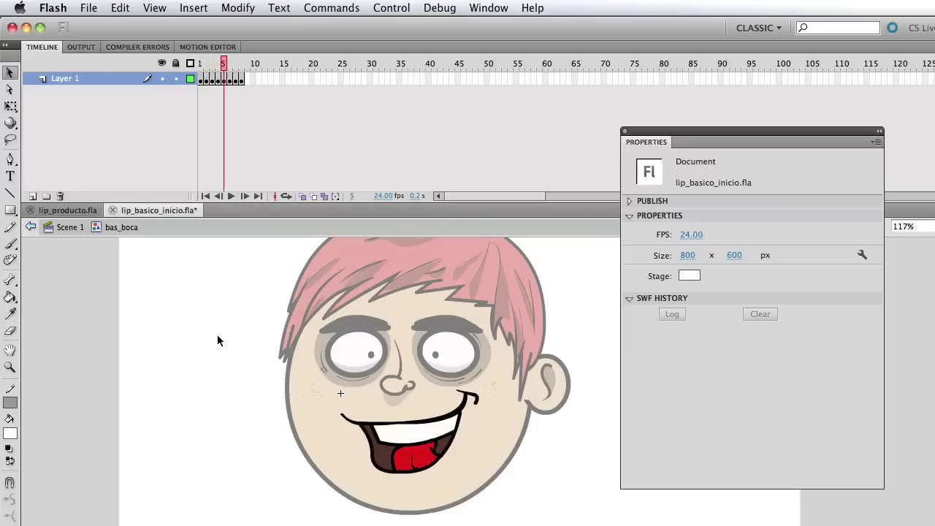
double_click(238, 382)
click(705, 430)
- Set the bas_boca mouth to Single Frame and play the animation from frame 7
click(721, 455)
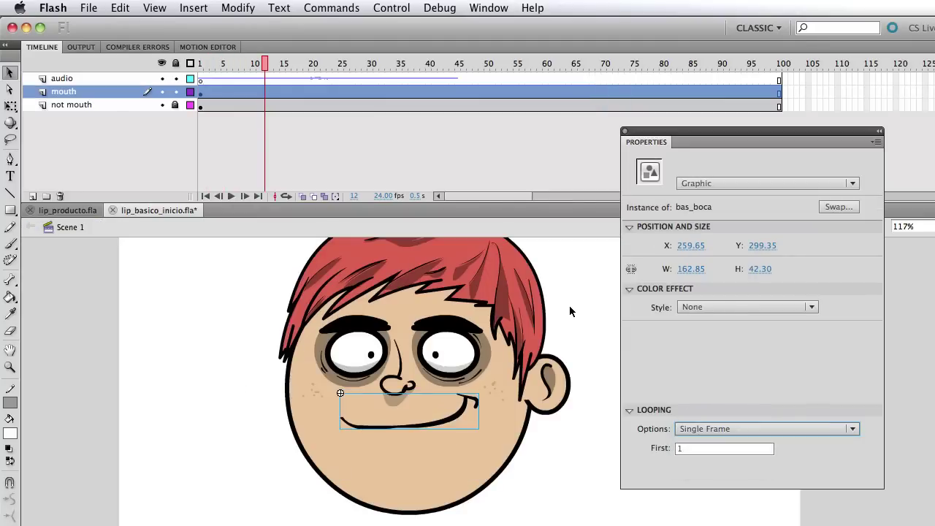
click(435, 150)
click(236, 64)
key(Return)
key(Return)
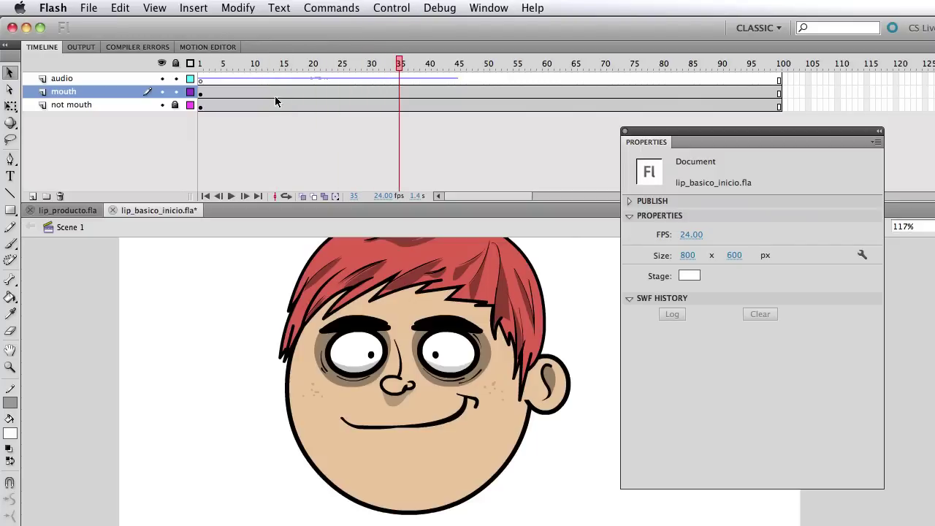
- Lock the audio layer and set the mouth's Looping First frame to 3 at frame 17
click(176, 78)
click(294, 91)
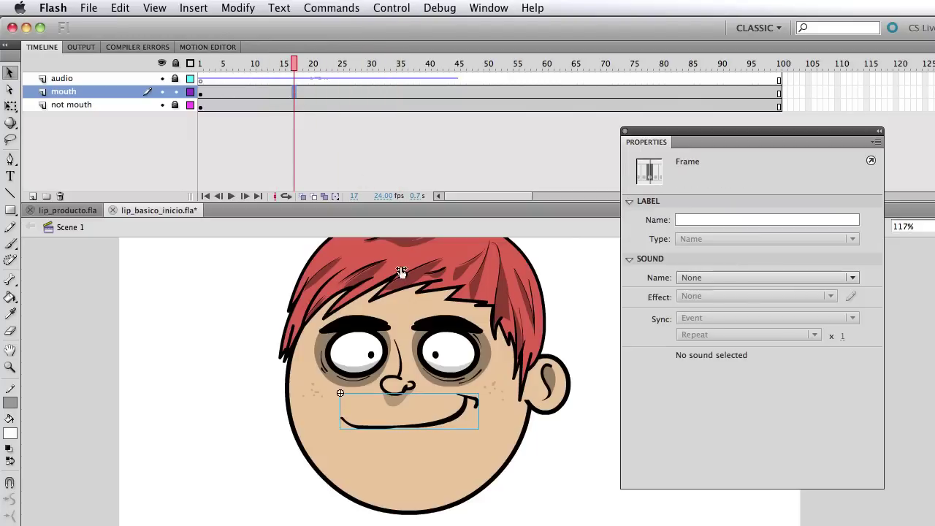
click(465, 404)
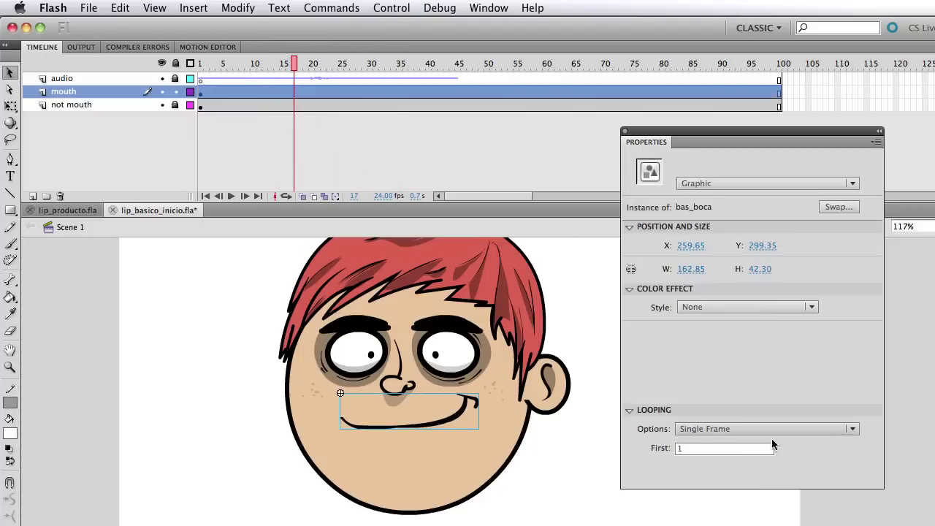
click(680, 449)
text(3)
key(Return)
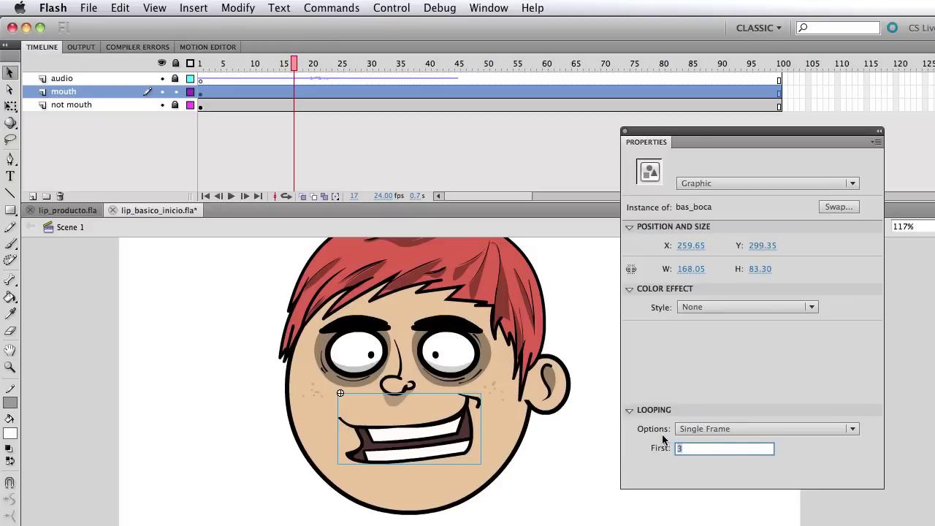
- Step through bas_boca's frames to confirm drawing 3 is the toothy grin
double_click(349, 429)
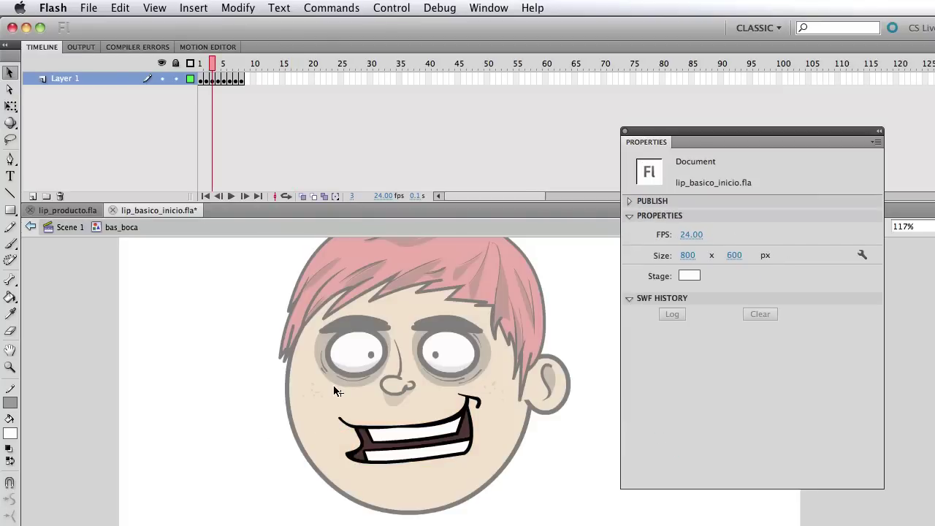
key(comma)
key(comma)
key(period)
key(period)
double_click(222, 354)
- Reset the mouth's Looping First to 1 so it shows the closed smile
click(254, 64)
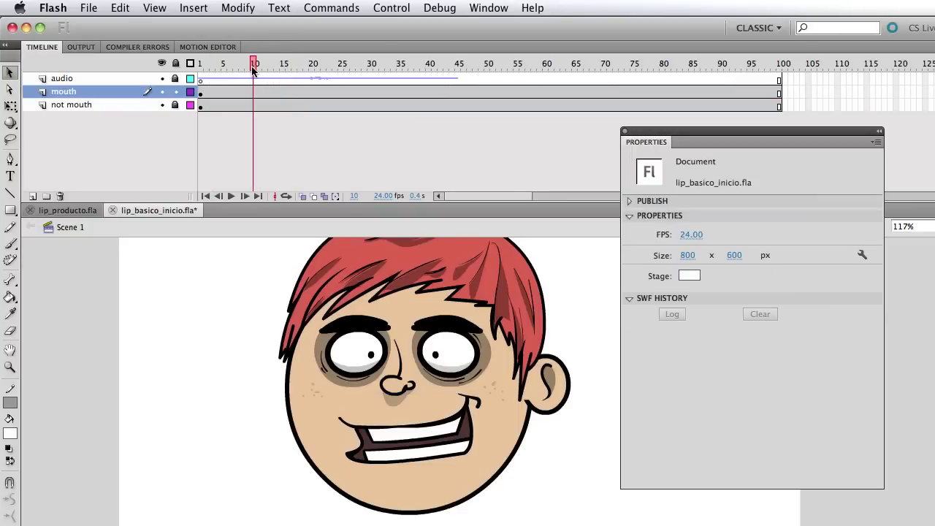
click(439, 453)
click(709, 451)
text(1)
key(Return)
click(314, 210)
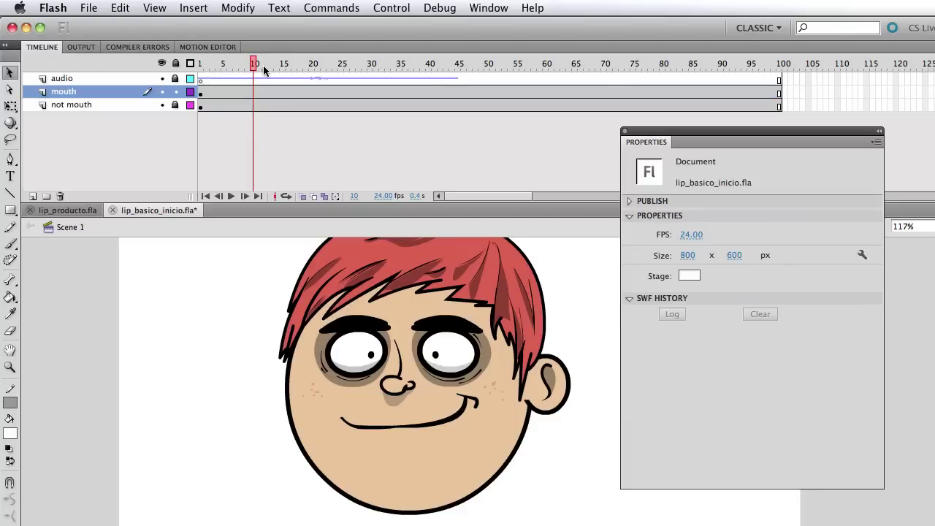
- Add a mouth keyframe at frame 15 showing drawing 3
drag(262, 63, 293, 75)
click(277, 65)
click(284, 91)
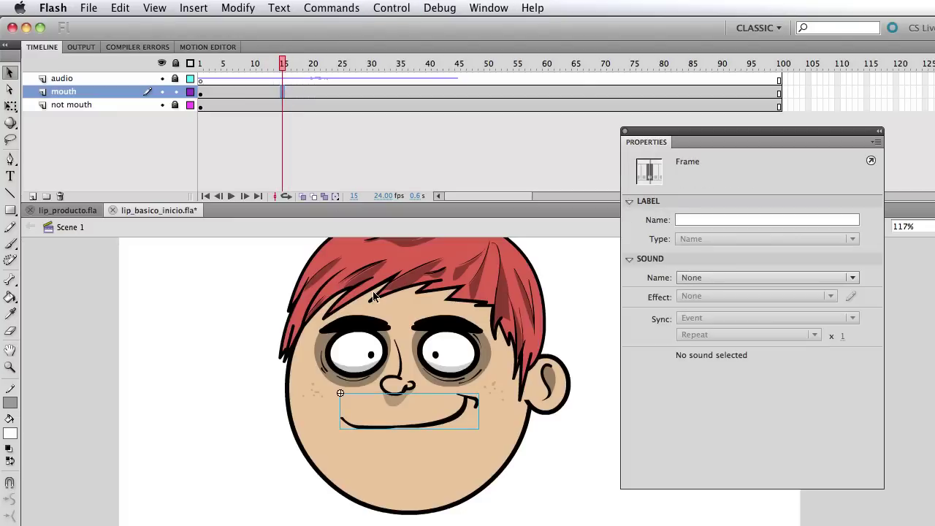
key(F6)
click(469, 408)
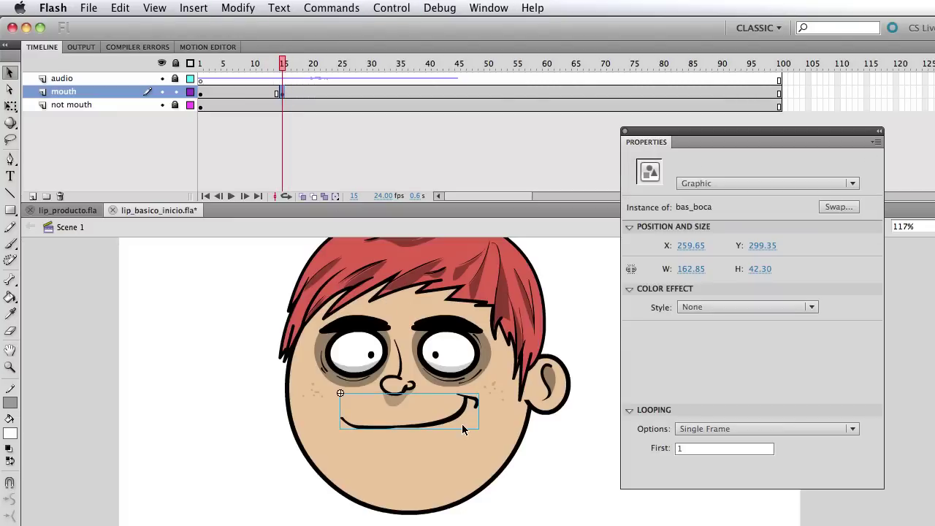
click(684, 448)
text(2)
key(Return)
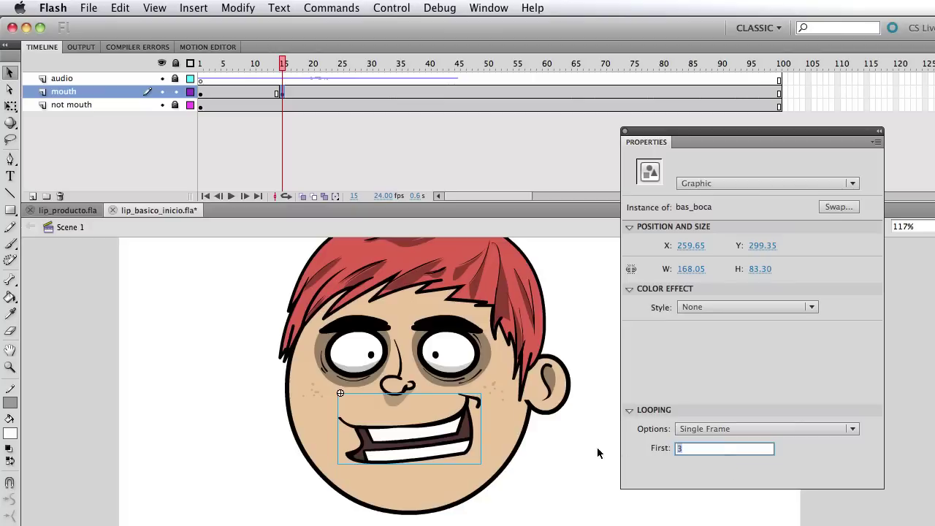
click(569, 459)
- Add a mouth keyframe at frame 18 showing drawing 5
mouse_move(283, 66)
mouse_down()
mouse_move(315, 69)
mouse_move(302, 70)
mouse_up()
click(299, 91)
key(F6)
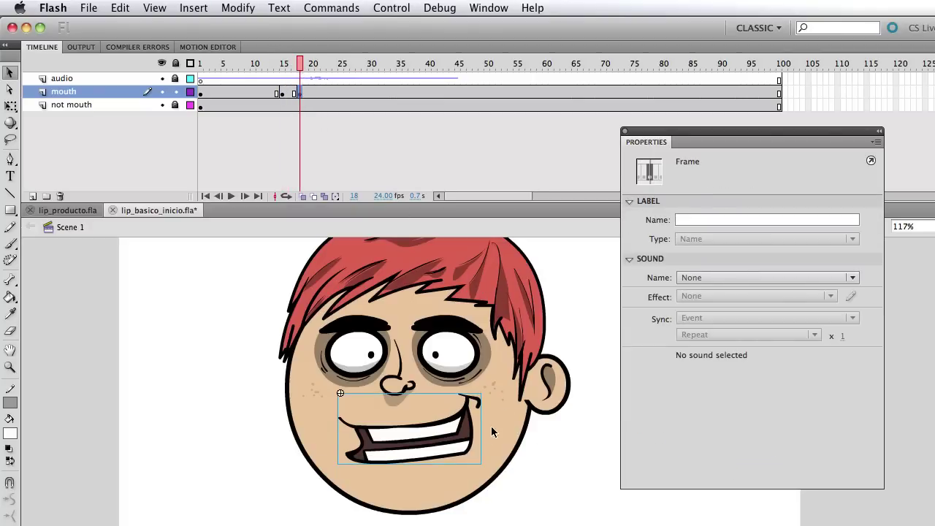
click(443, 453)
click(678, 448)
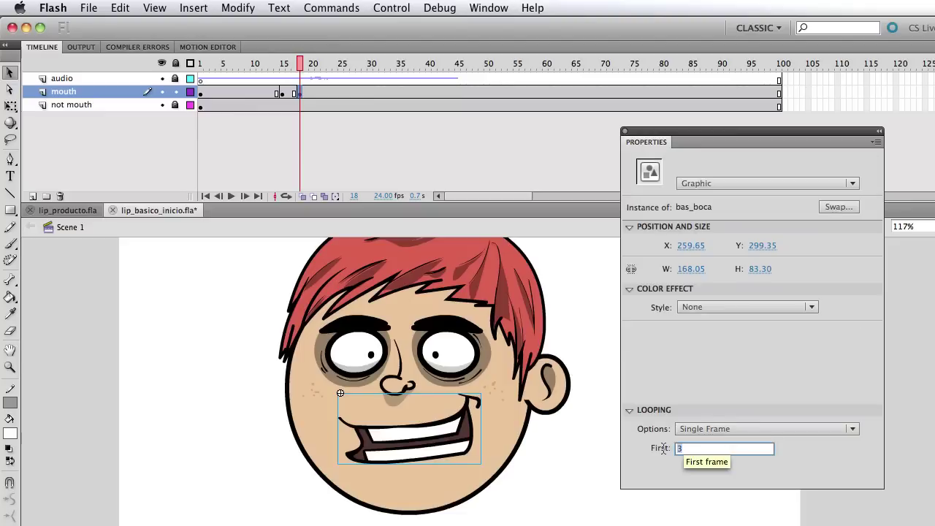
text(5)
key(Return)
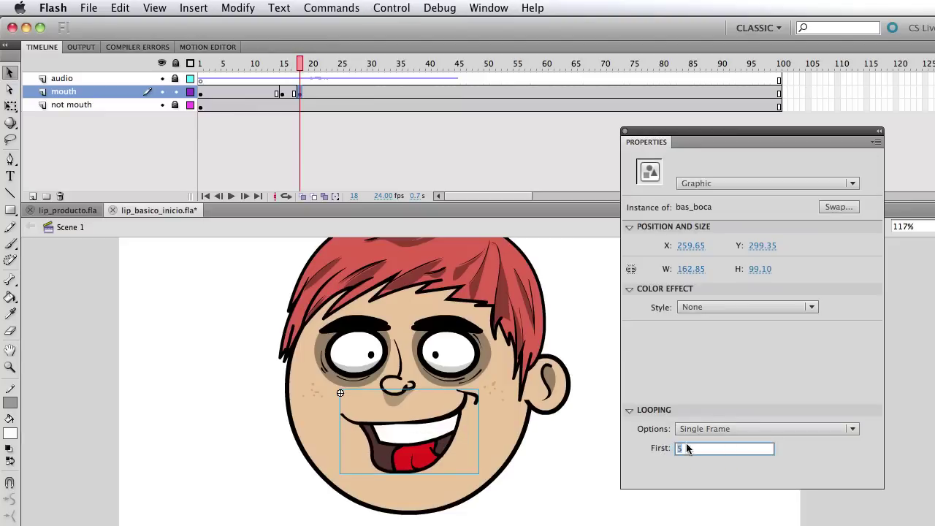
click(561, 474)
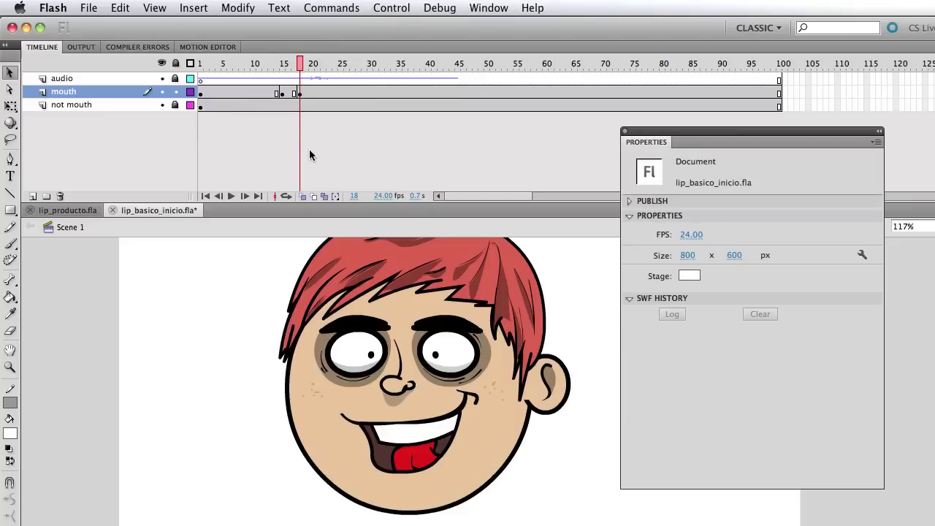
- Preview frames 16-20, then set the frame-20 mouth to drawing 8, the small O
click(305, 65)
drag(307, 62, 310, 94)
click(310, 94)
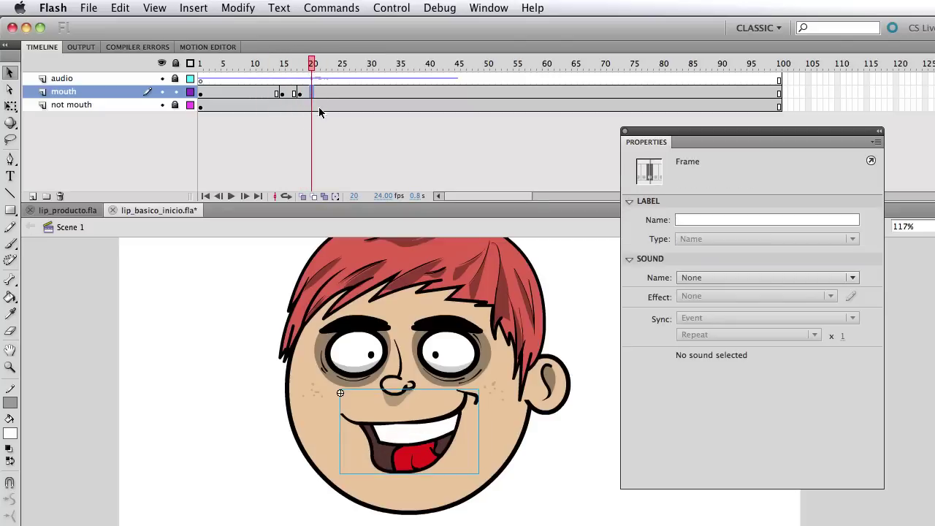
click(438, 432)
click(731, 448)
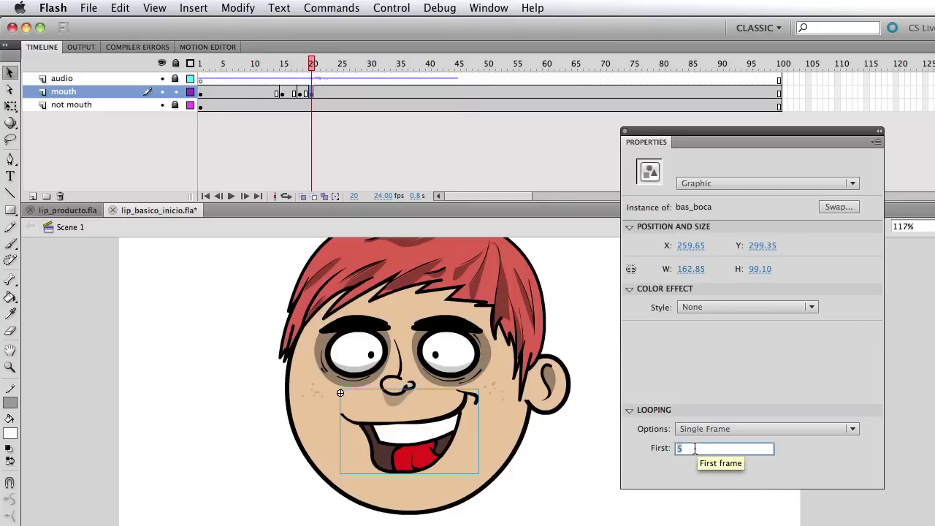
text(6)
key(Return)
key(BackSpace)
text(8)
key(Return)
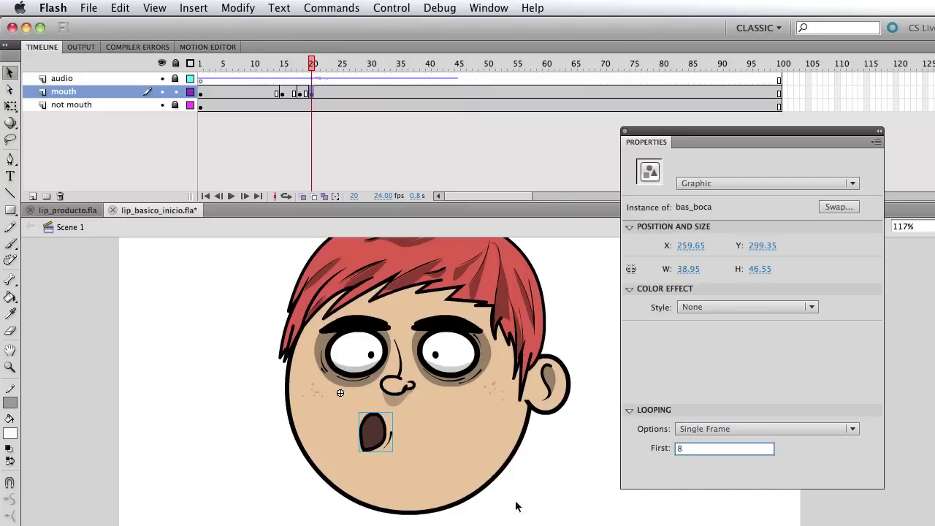
click(249, 112)
click(232, 69)
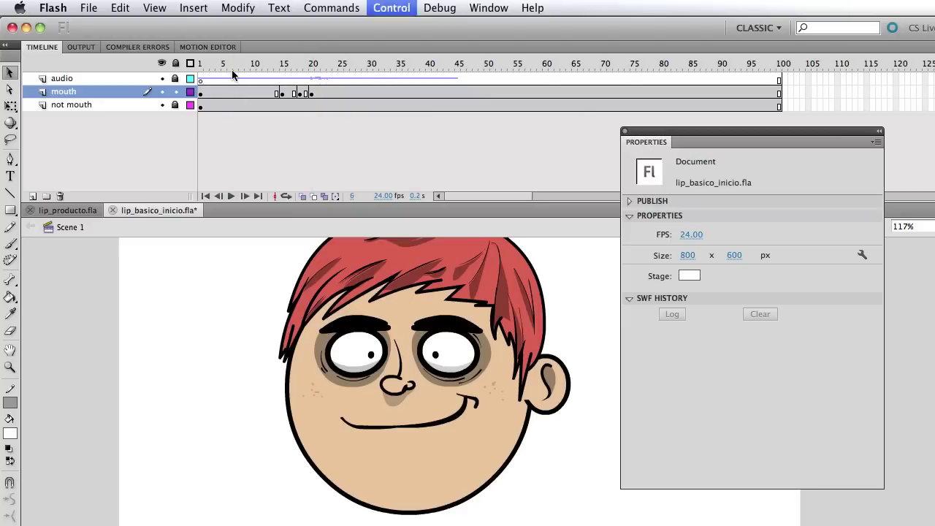
key(Return)
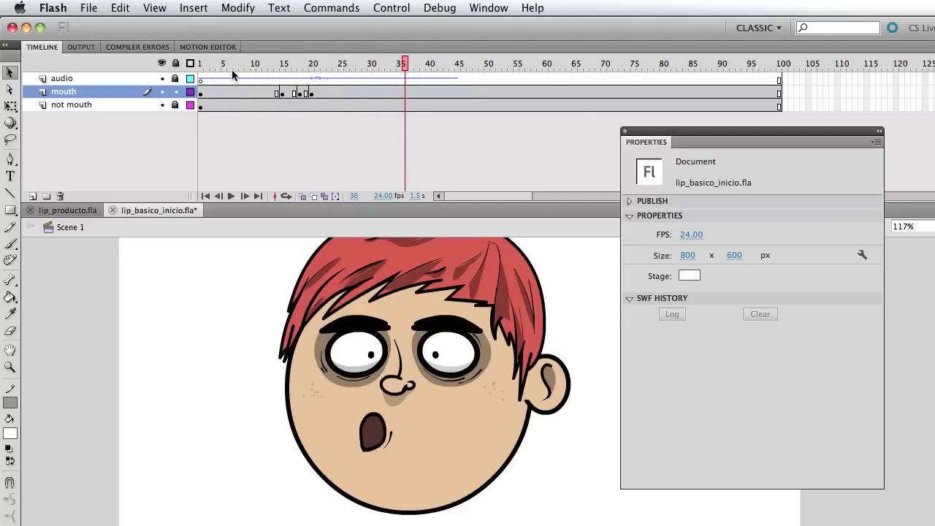
click(232, 69)
key(Return)
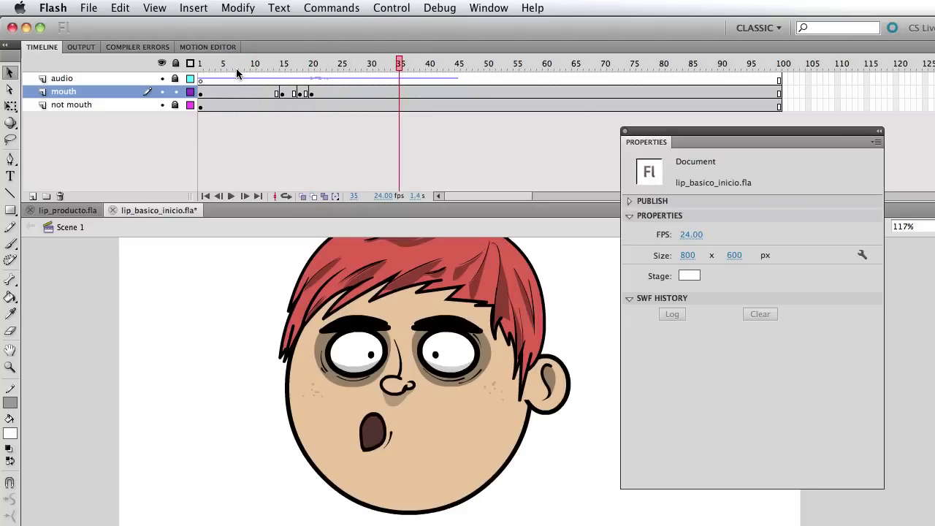